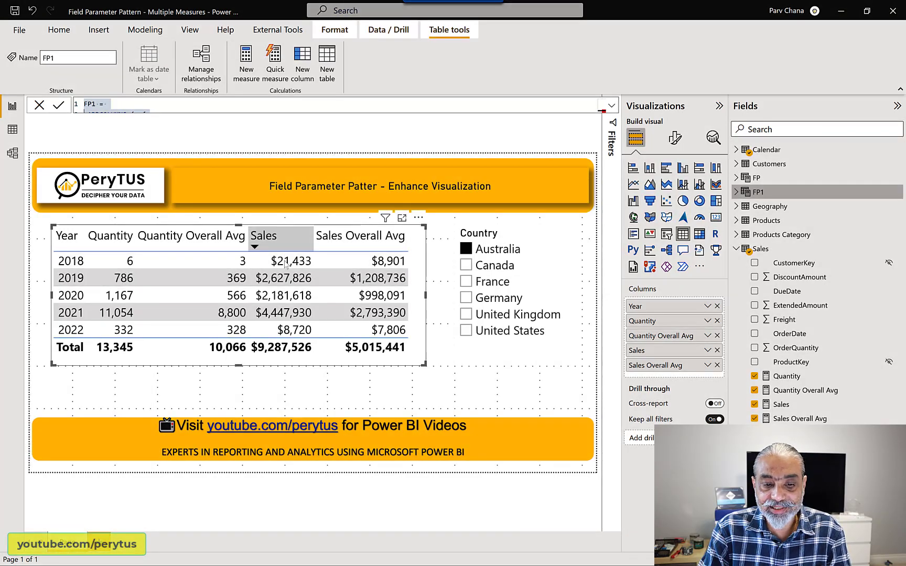
Step: Filter the Country slicer to Canada, then Germany, confirming the Overall Avg columns don't change
click(497, 267)
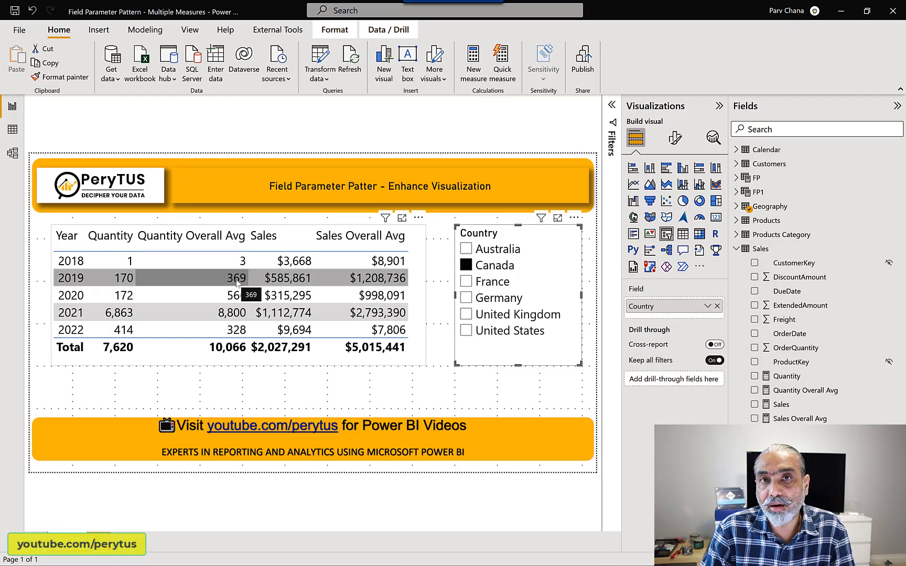
click(482, 298)
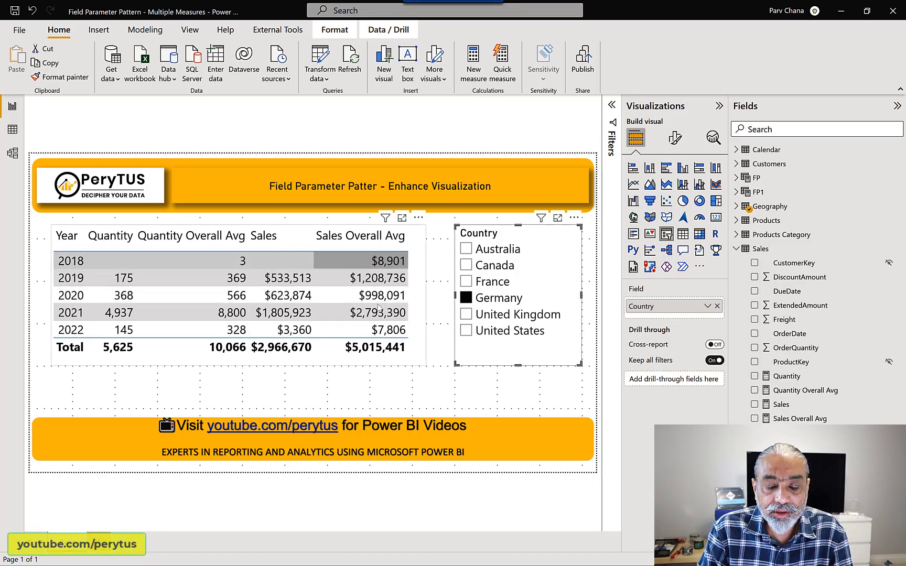
Step: Convert the yearly Quantity and Sales table visual into a line chart
click(410, 366)
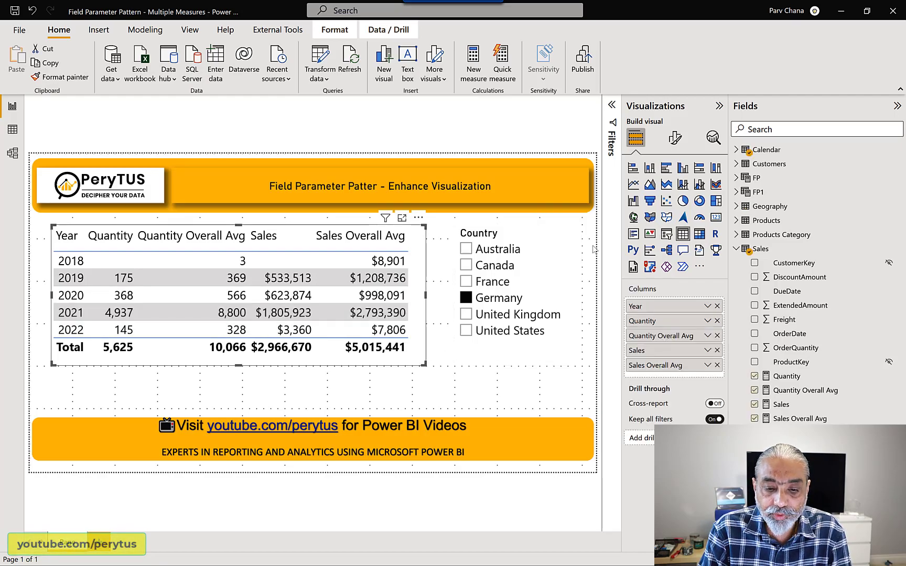
click(634, 185)
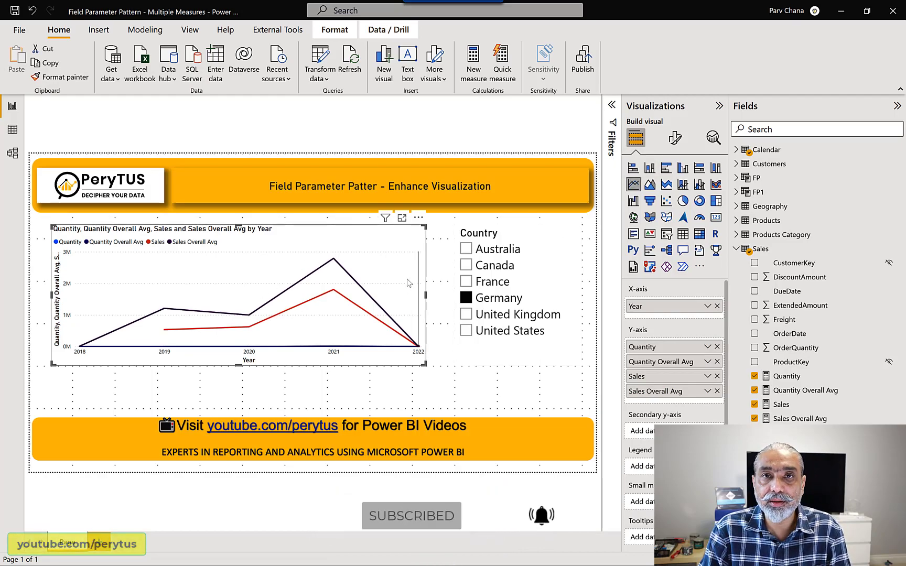
mouse_move(409, 284)
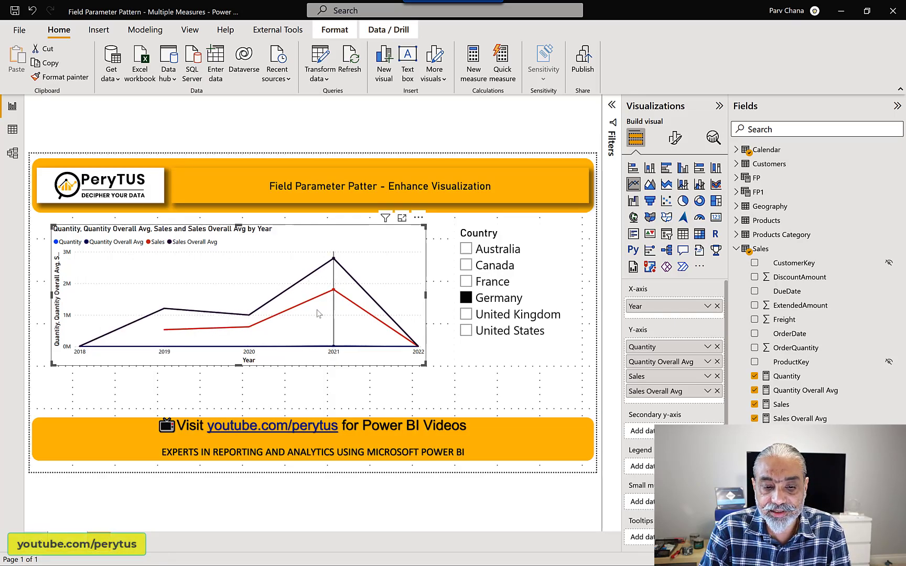
mouse_move(318, 313)
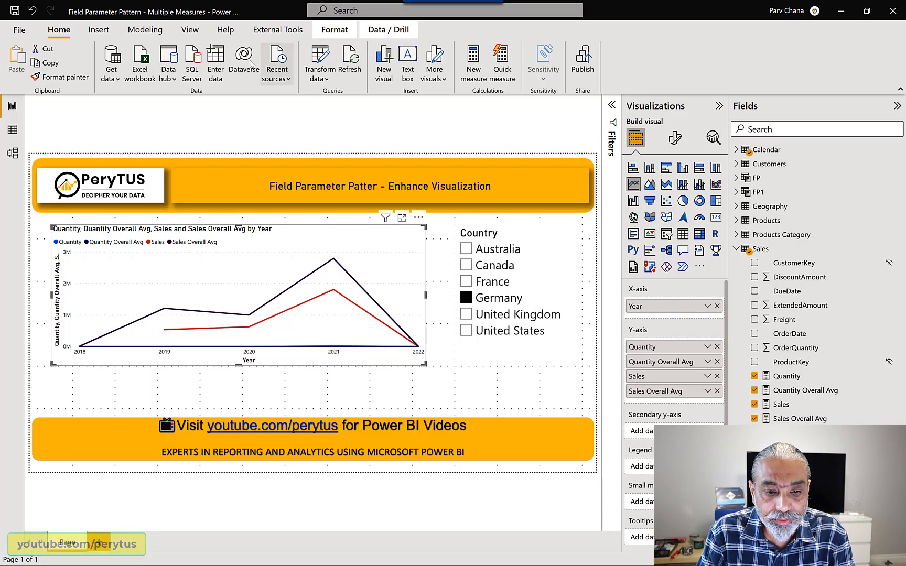
Step: Start a new fields parameter named 'Select a Measure'
click(145, 29)
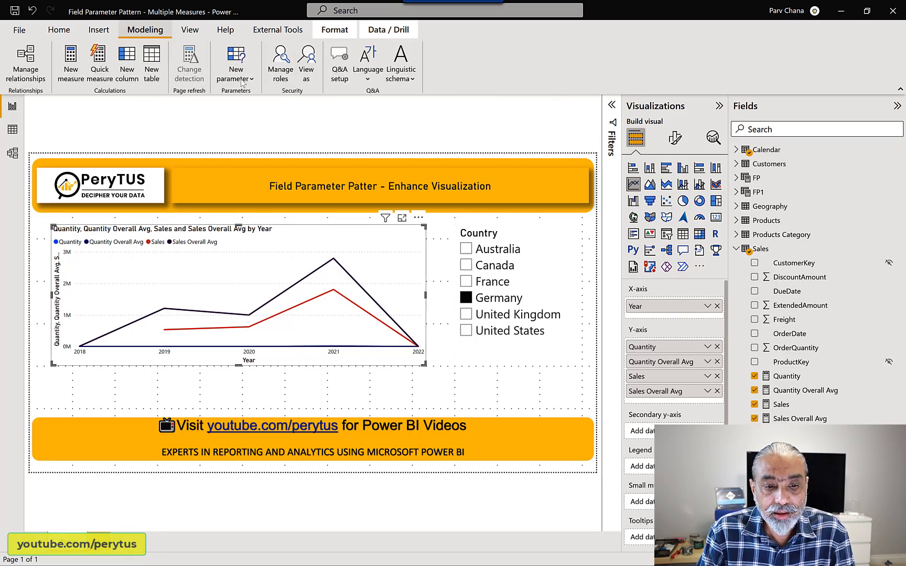
click(243, 79)
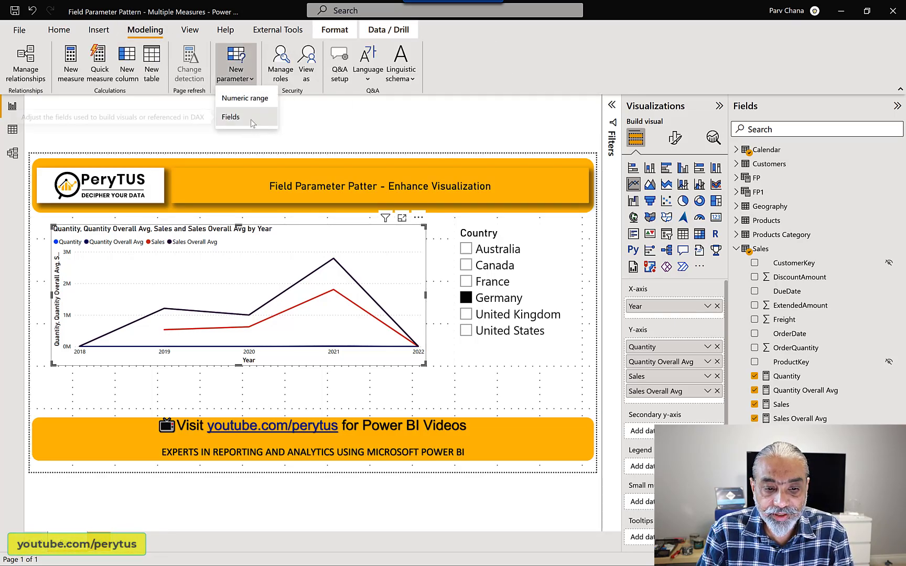
click(251, 118)
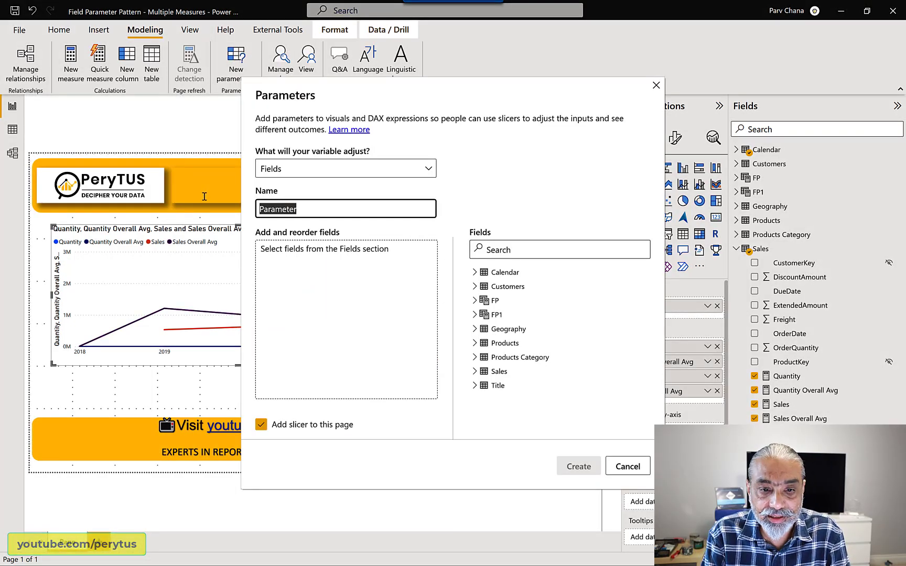
text(Select a Measure)
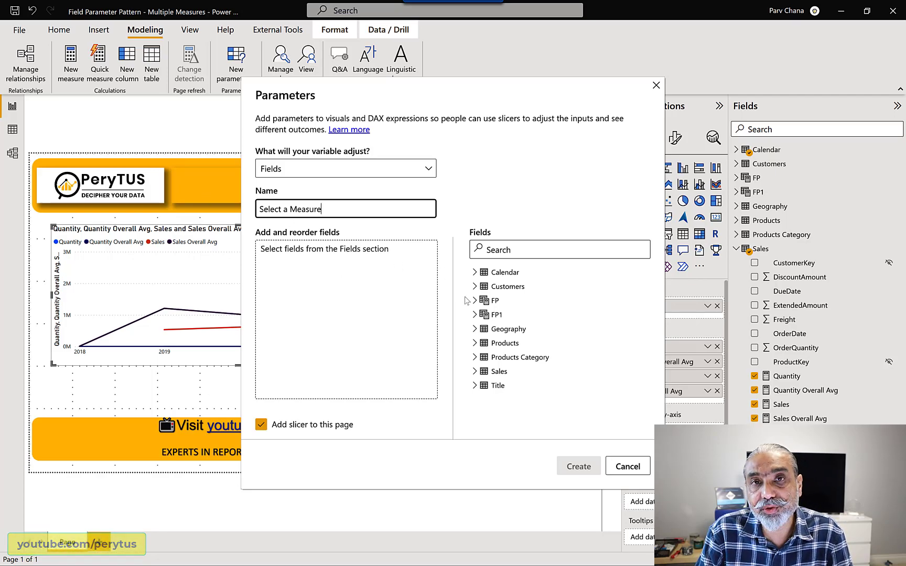
click(498, 303)
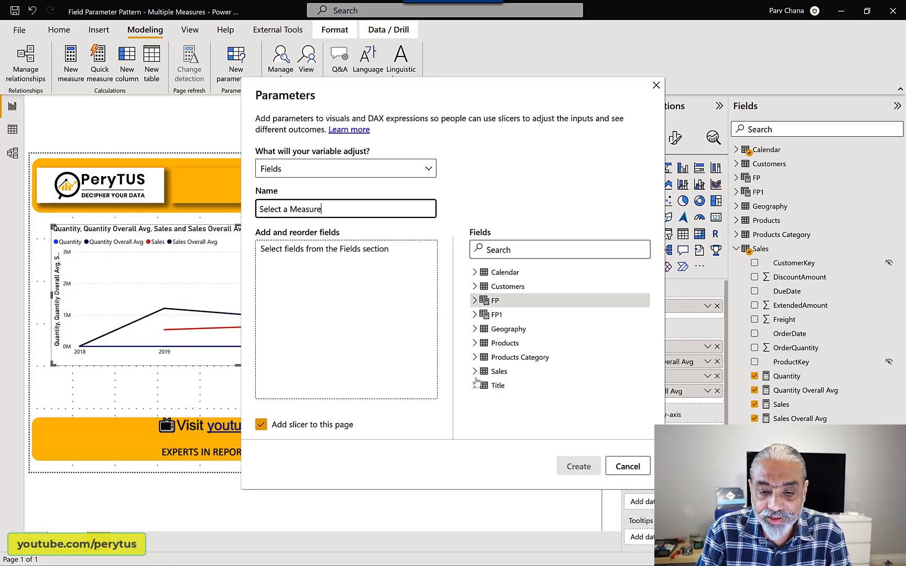
Step: Add Quantity, Quantity Overall Avg, Sales and Sales Overall Avg, and untick Add slicer to this page
click(498, 372)
scroll(531, 361, down, 1)
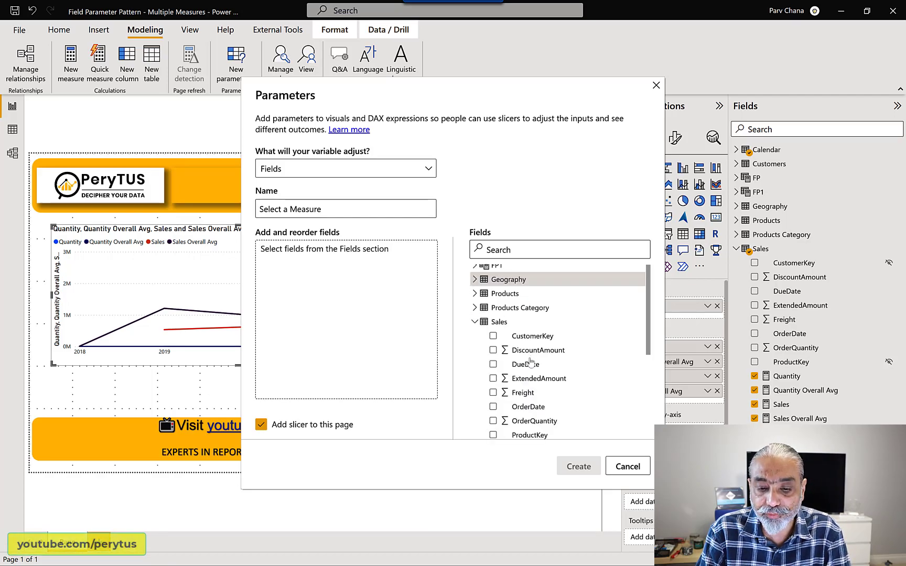
scroll(530, 361, down, 3)
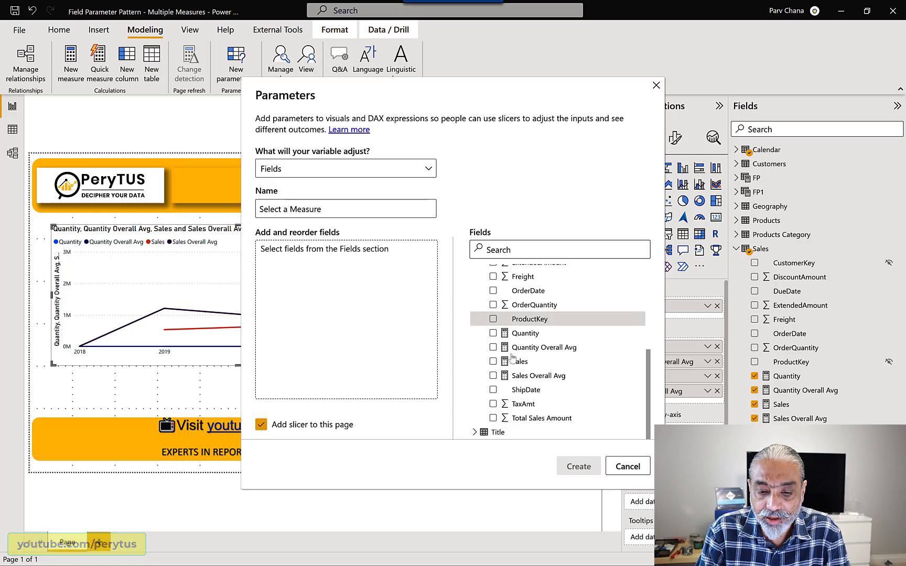
click(493, 333)
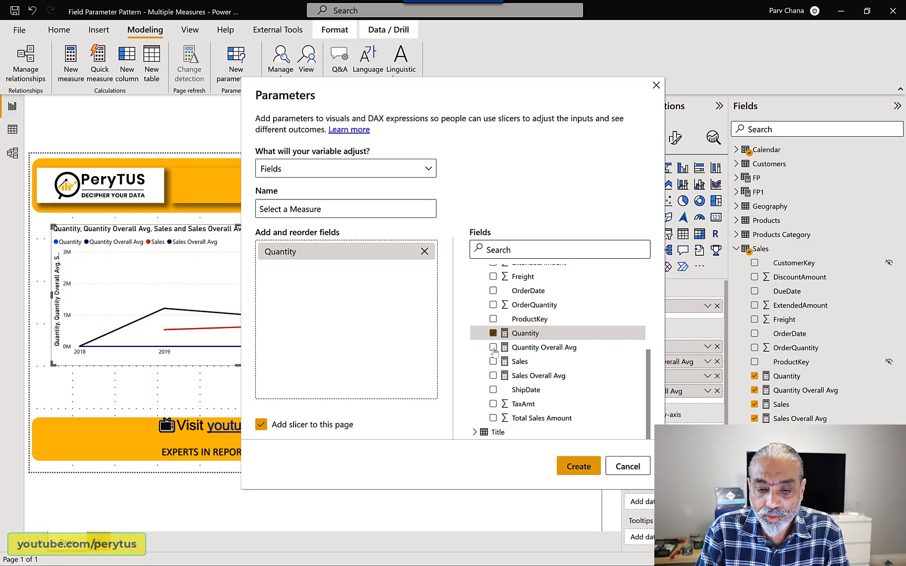
click(493, 348)
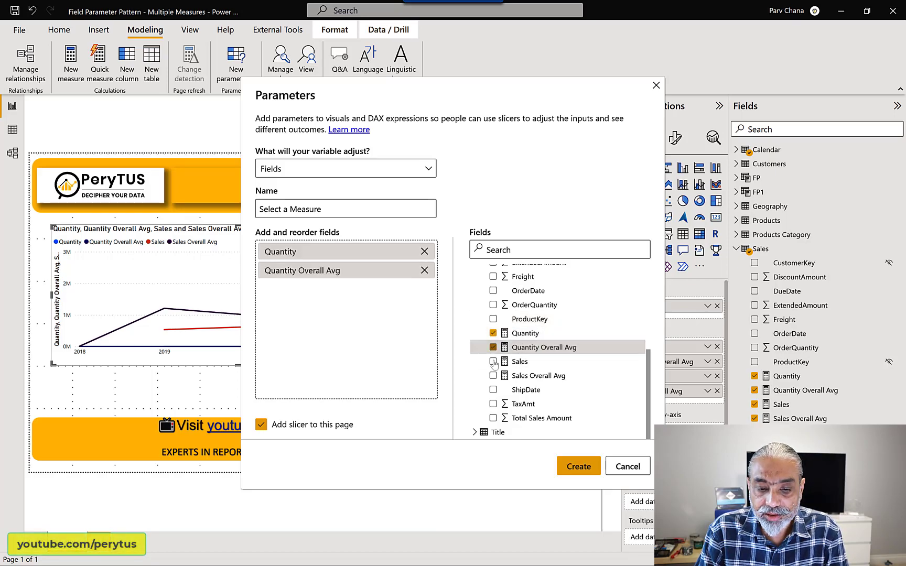
click(493, 362)
click(493, 376)
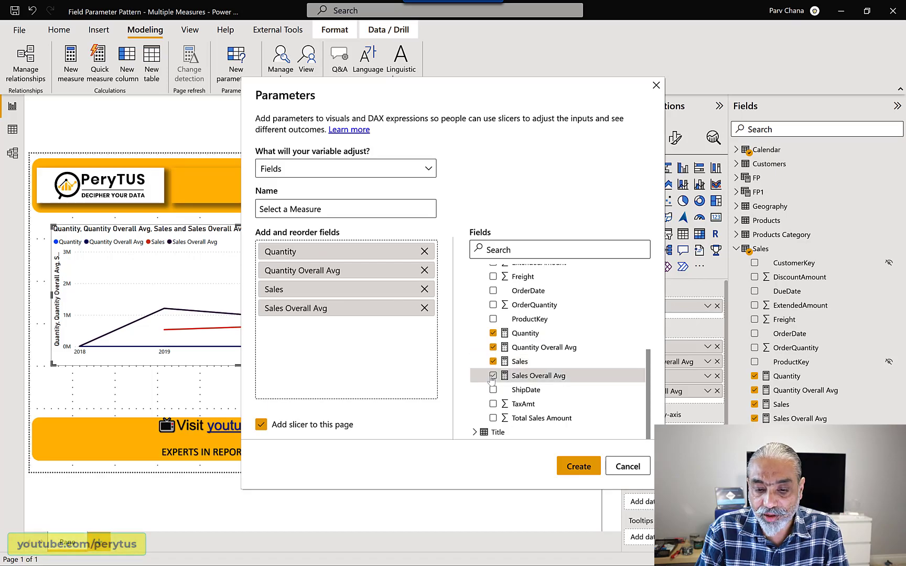
click(311, 430)
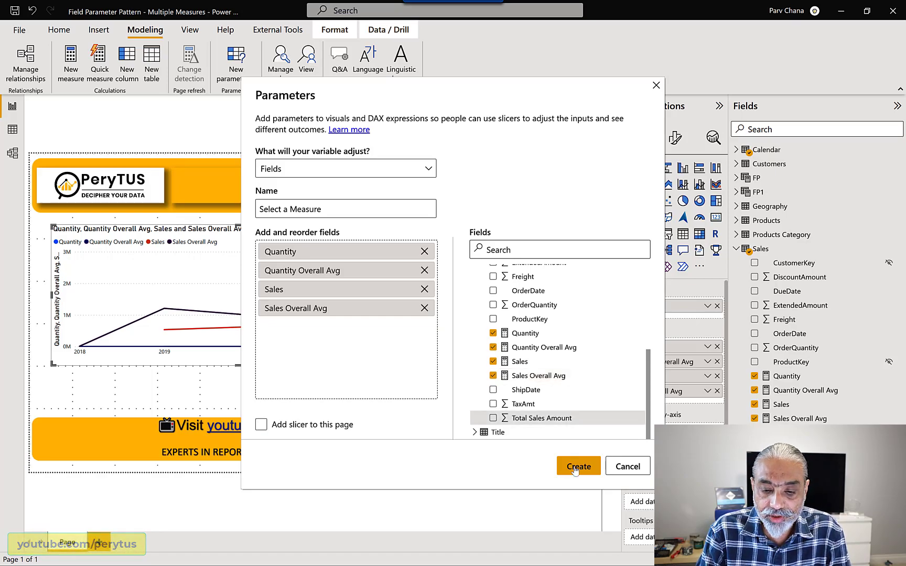
Step: Create the Select a Measure parameter and show its fields in the Fields pane
click(577, 467)
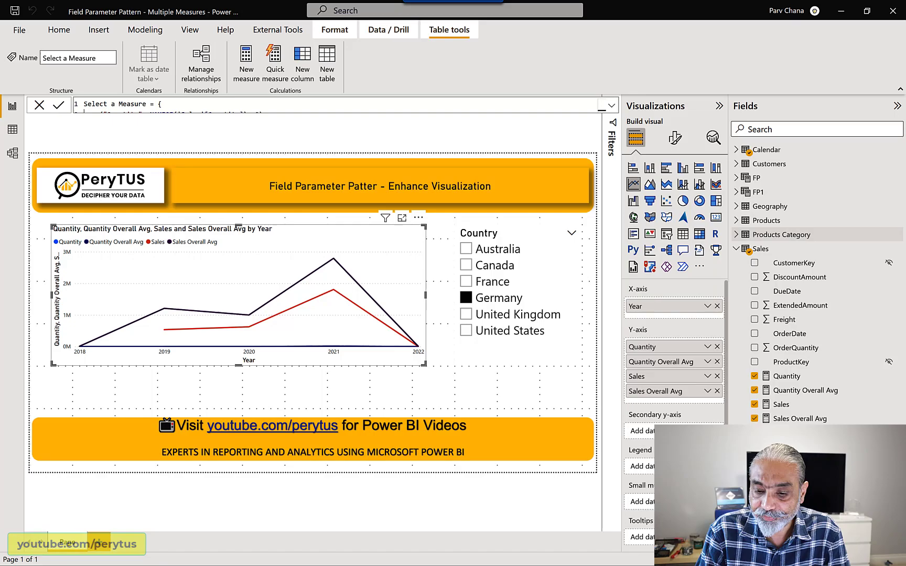
click(736, 248)
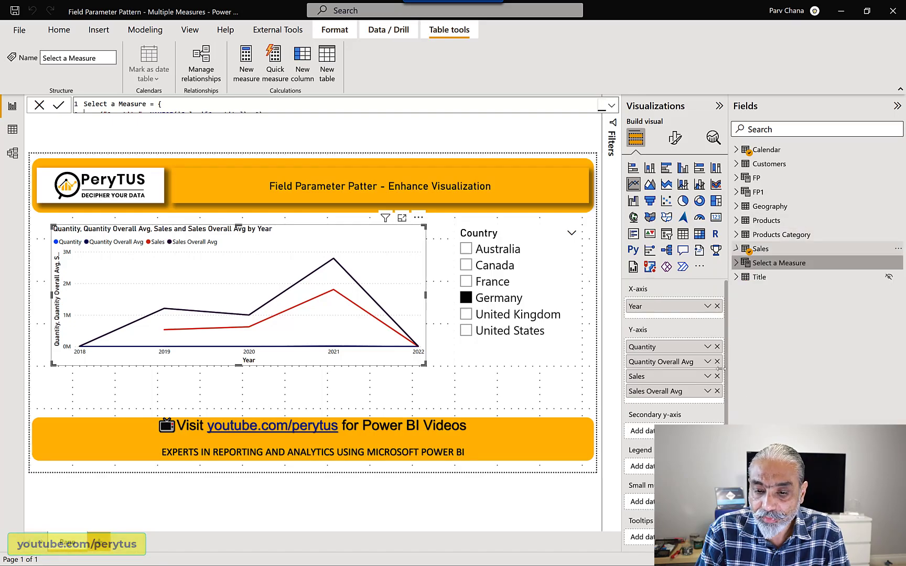
click(736, 264)
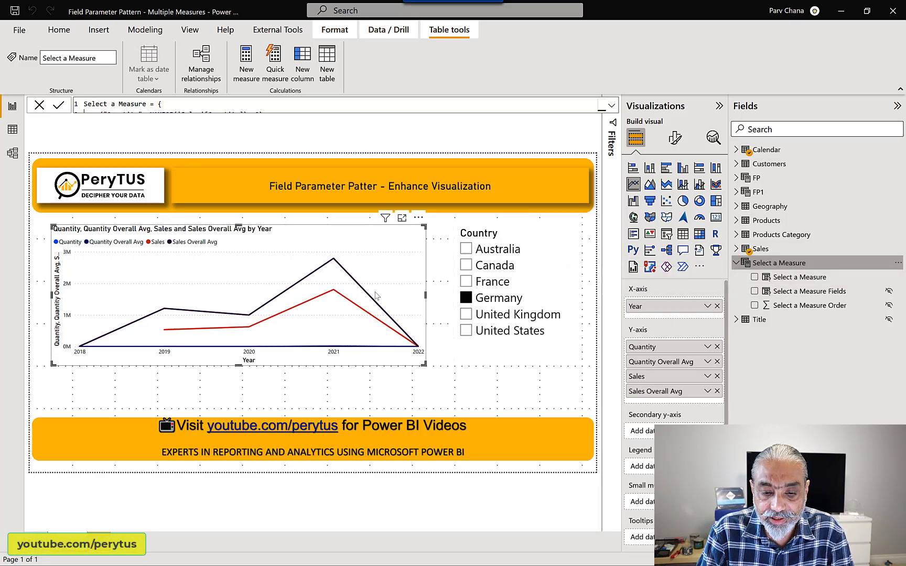
Step: Narrow the line chart and pick Quantity in the new Select a Measure slicer
drag(426, 295, 320, 296)
click(328, 304)
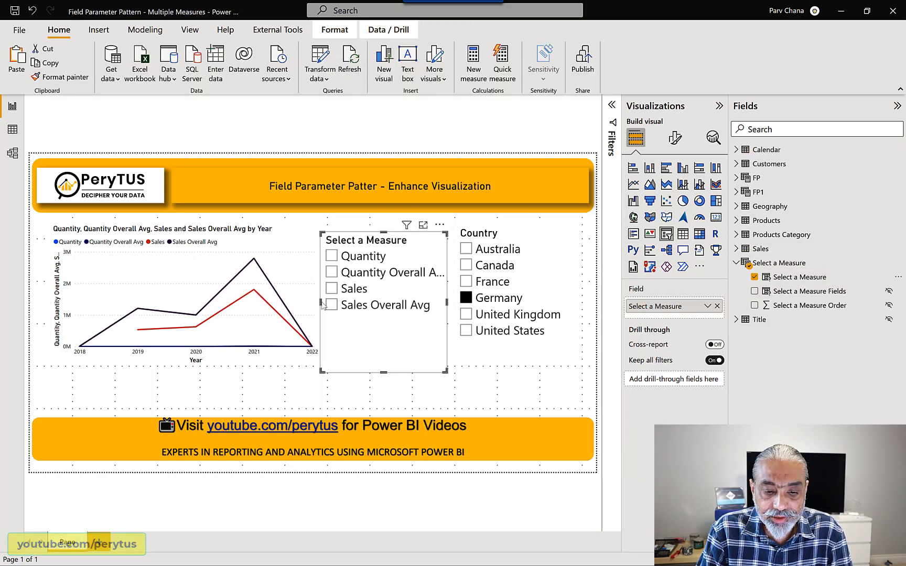
click(346, 263)
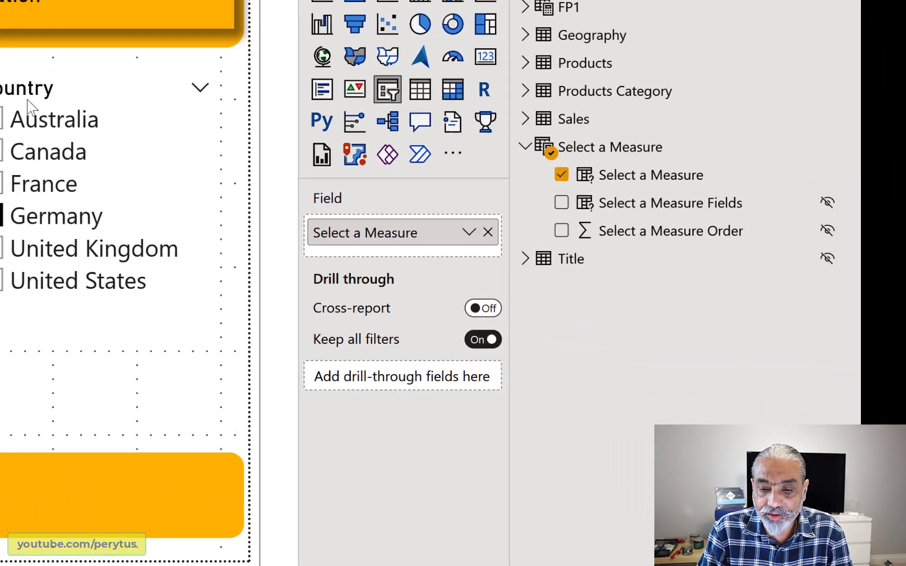
Step: Add Select a Measure to the chart's Y-axis and remove Sales Overall Avg, Sales and Quantity Overall Avg
click(257, 234)
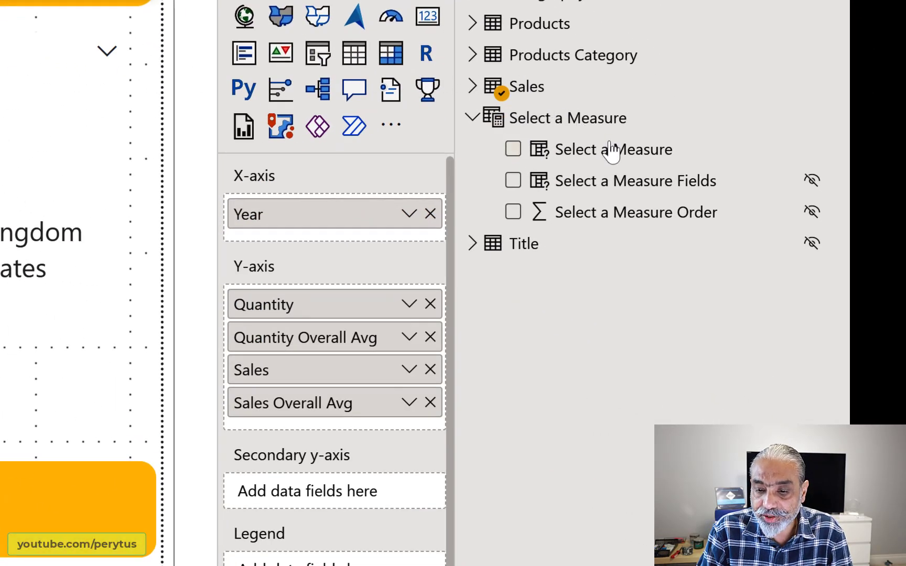
drag(608, 151, 344, 302)
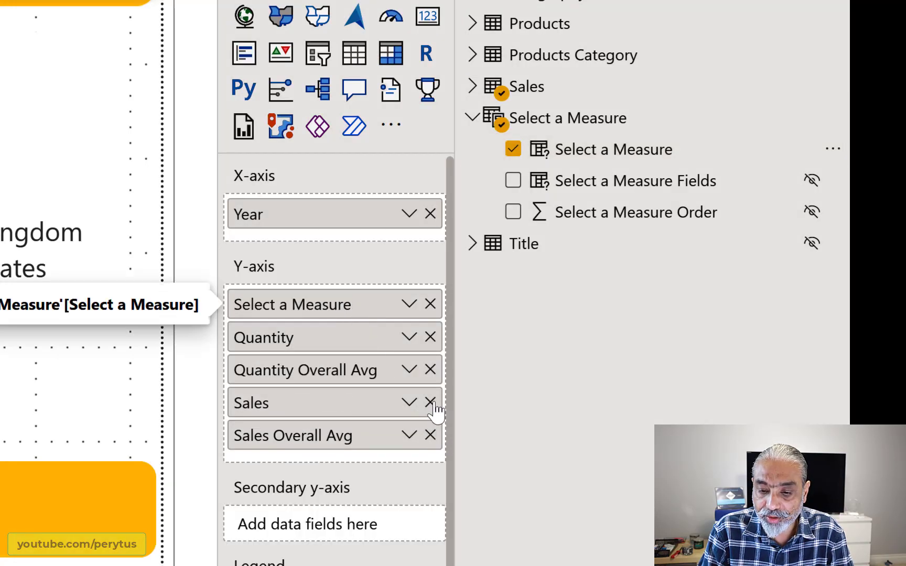
click(431, 436)
click(431, 403)
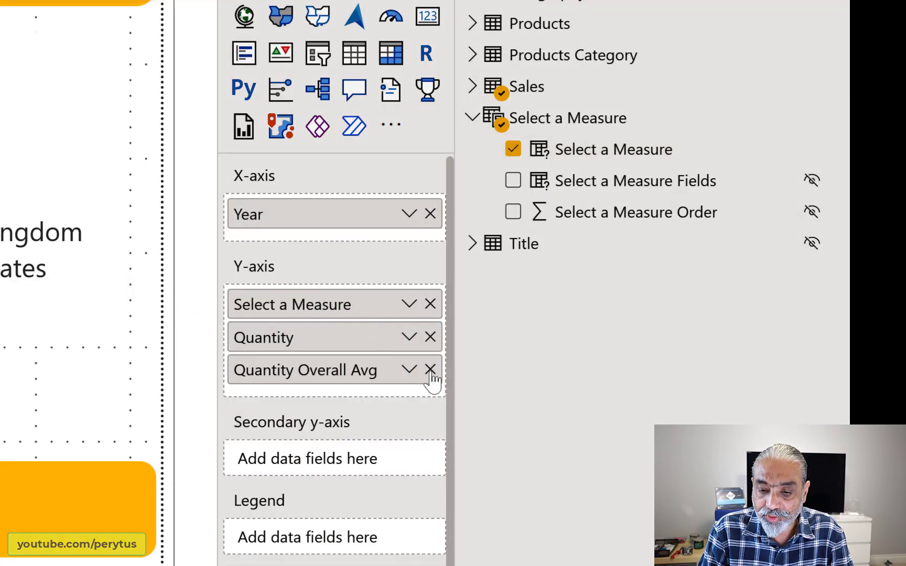
click(430, 374)
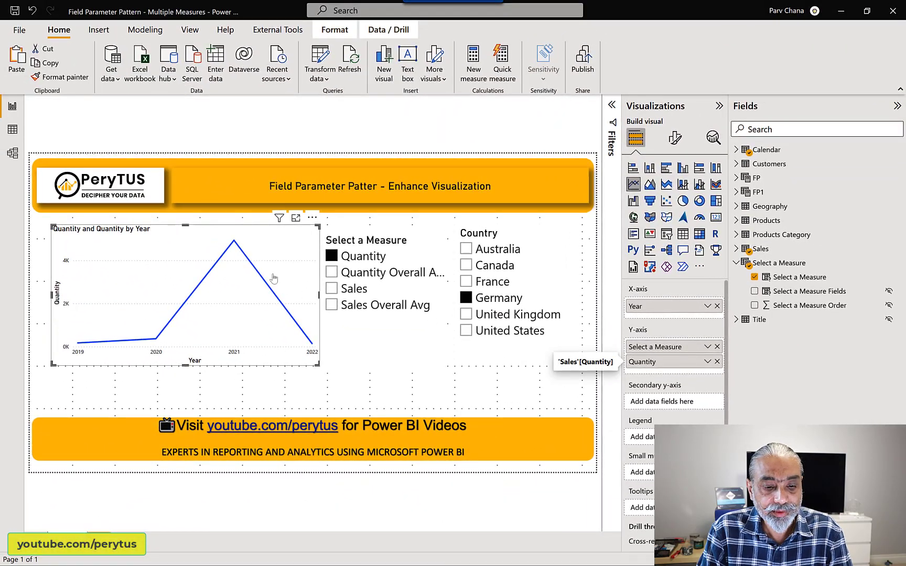
Step: Remove Quantity from the Y-axis and pick Quantity Overall Avg plus Quantity in the slicer
click(681, 360)
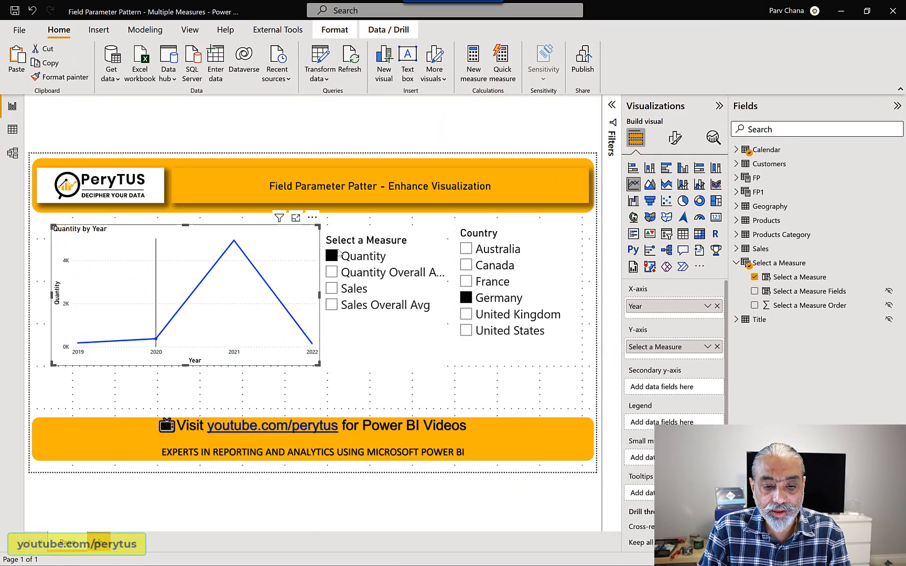
click(387, 279)
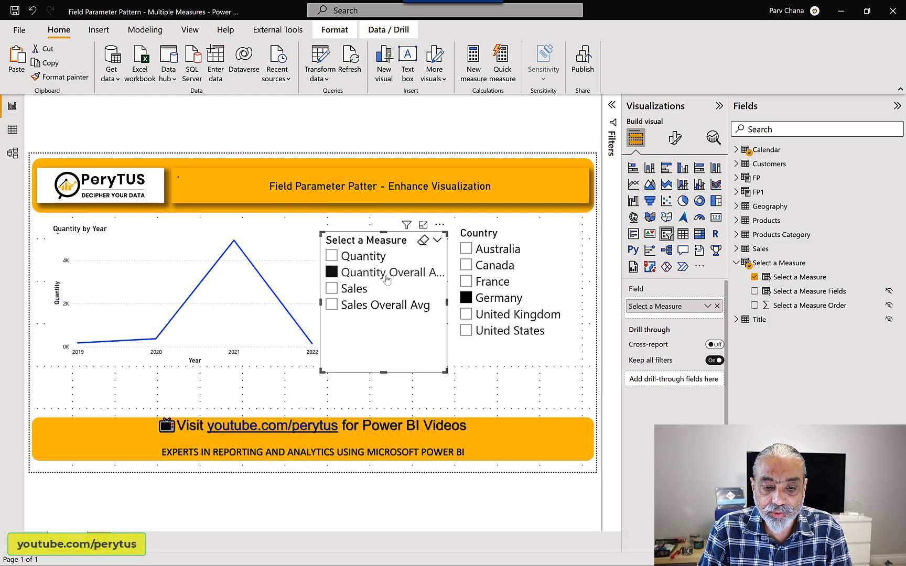
ctrl+click(363, 257)
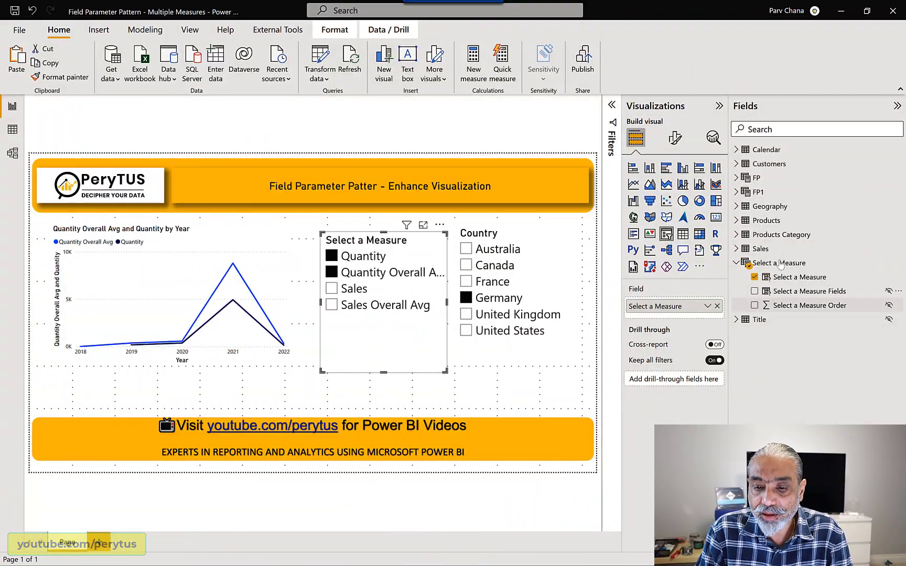
Step: Open the Select a Measure DAX formula and begin wrapping its row list in ADDCOLUMNS
click(780, 264)
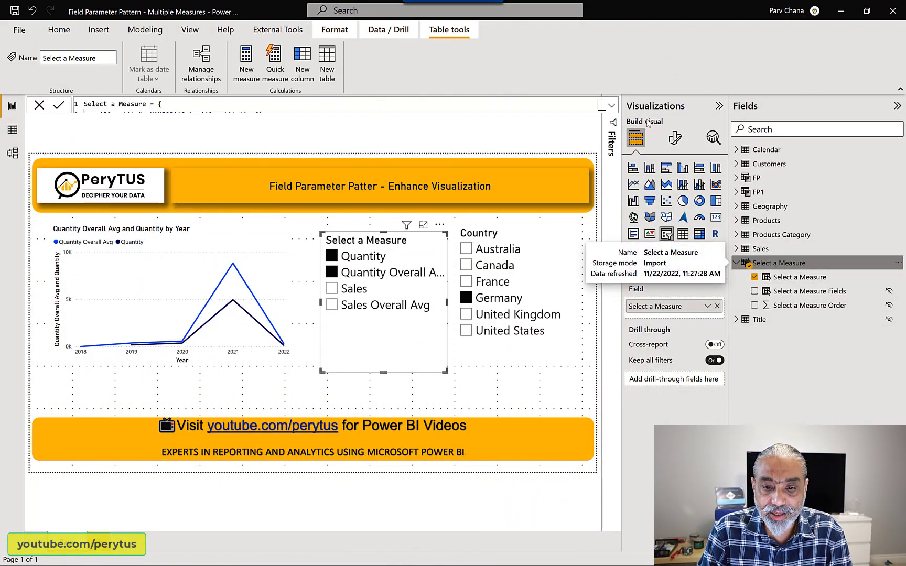
click(611, 106)
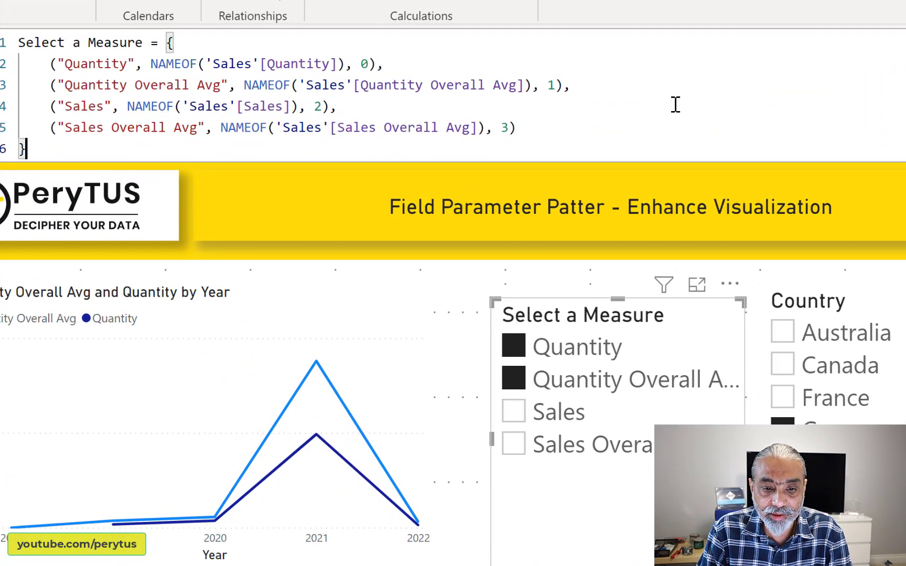
scroll(676, 104, up, 4)
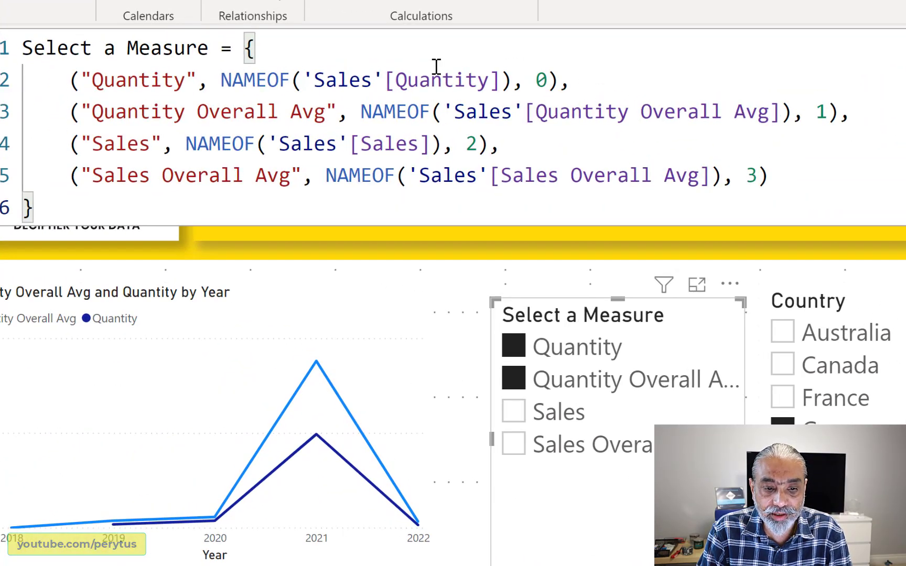
click(245, 50)
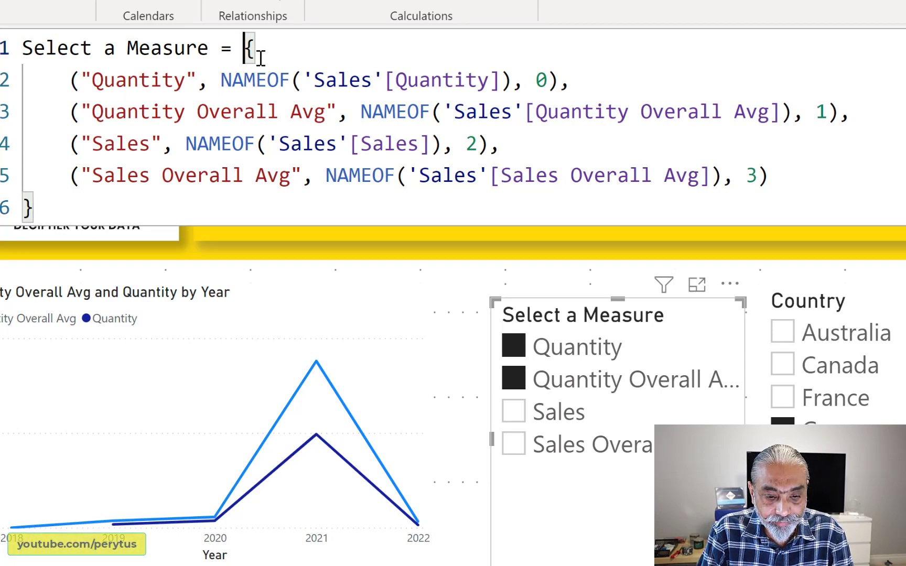
key(Return)
text(ADDCOL)
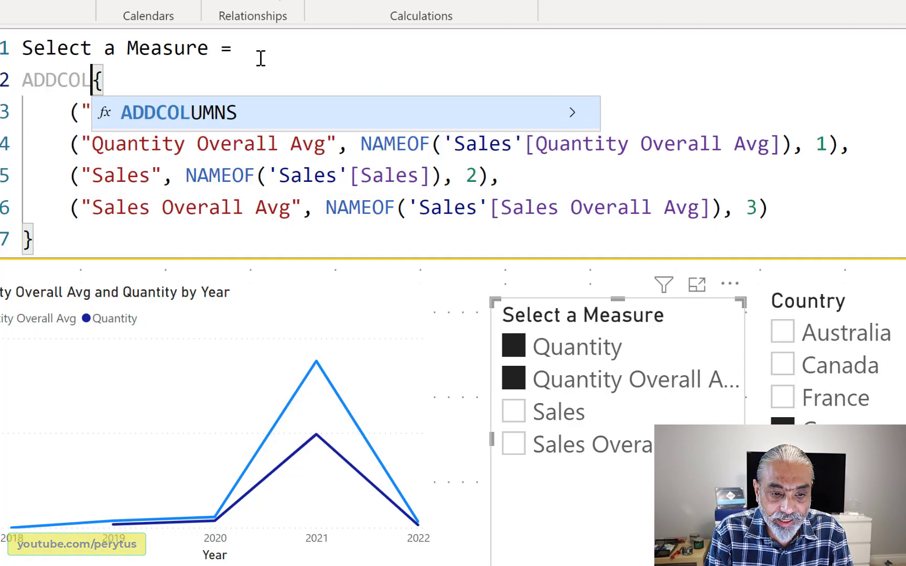
text(UMN)
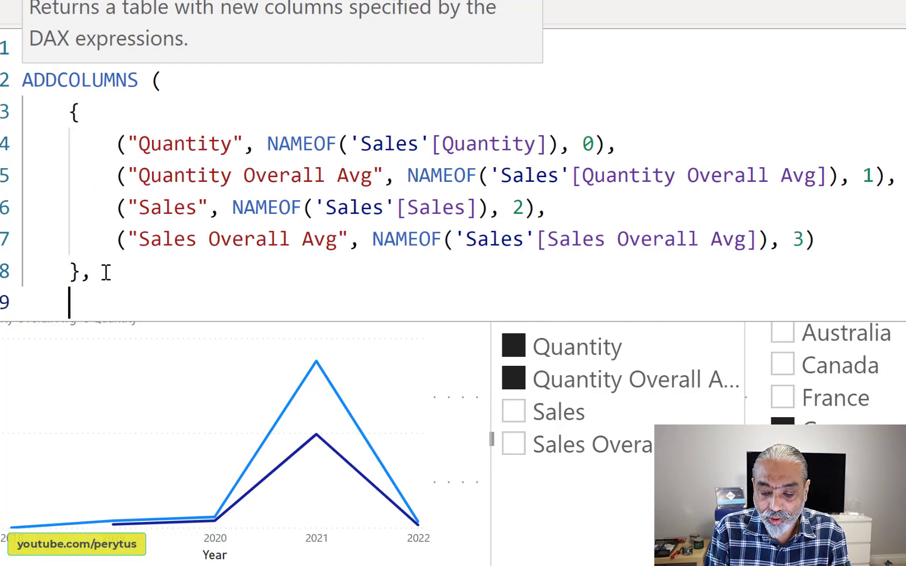
Step: Type the Measure column expression: "Measure", IF([Value3] IN {0, 1}, "Quantity", ..
text("Measure)
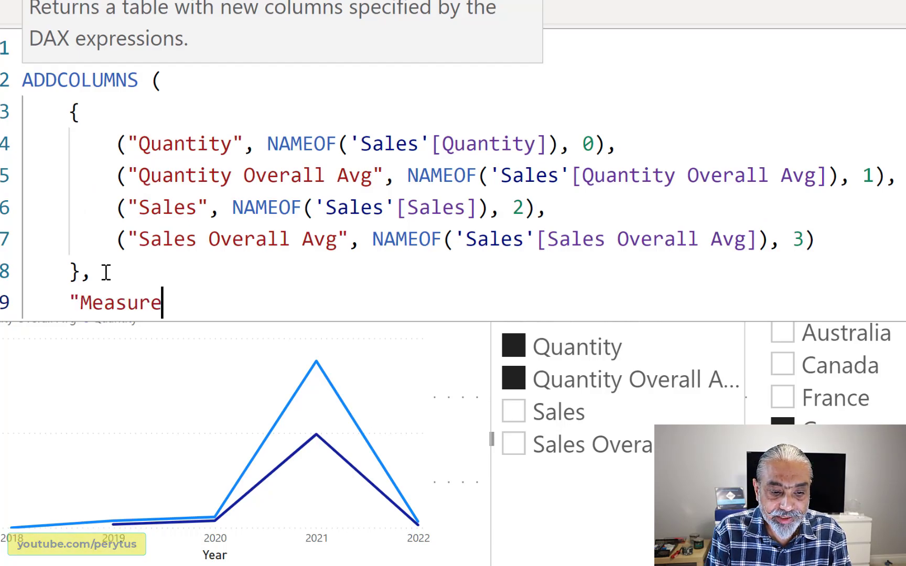
text(", )
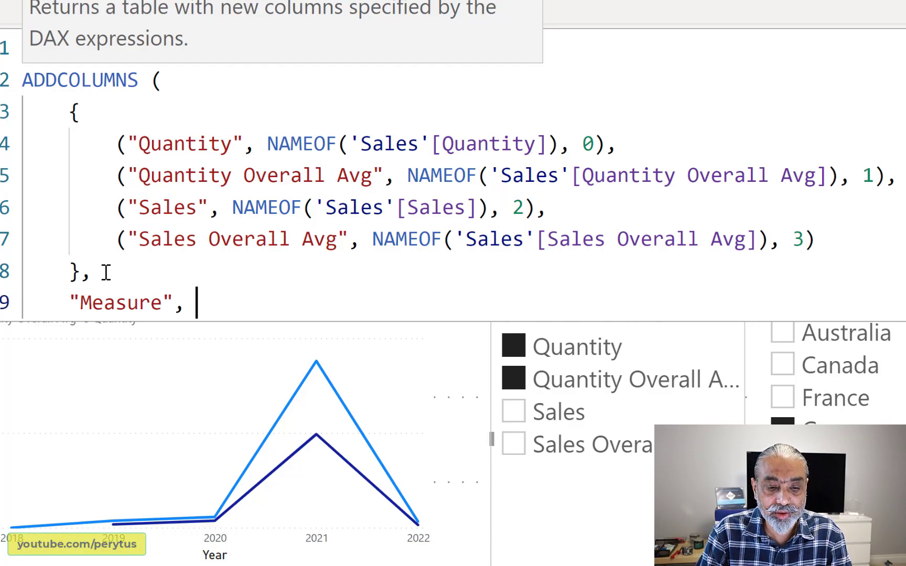
text(IF ( [)
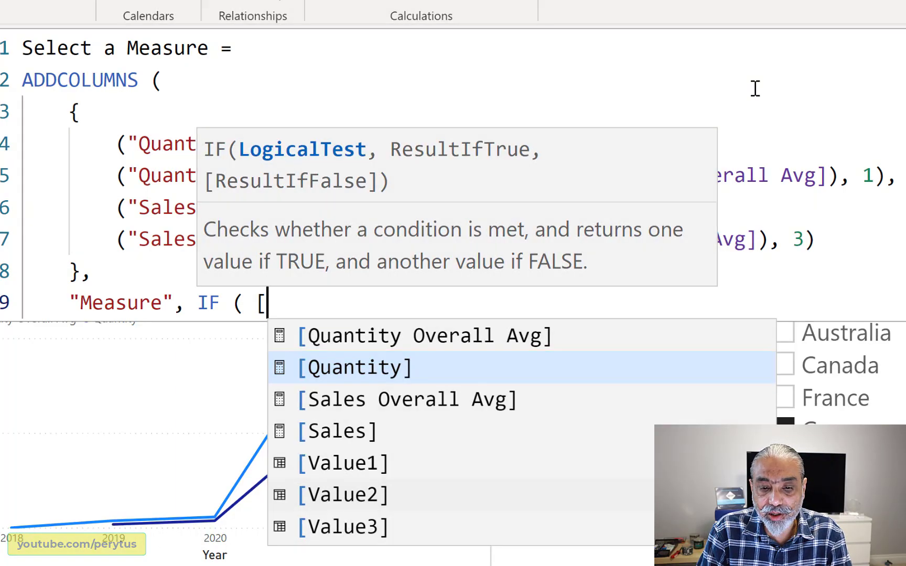
click(789, 145)
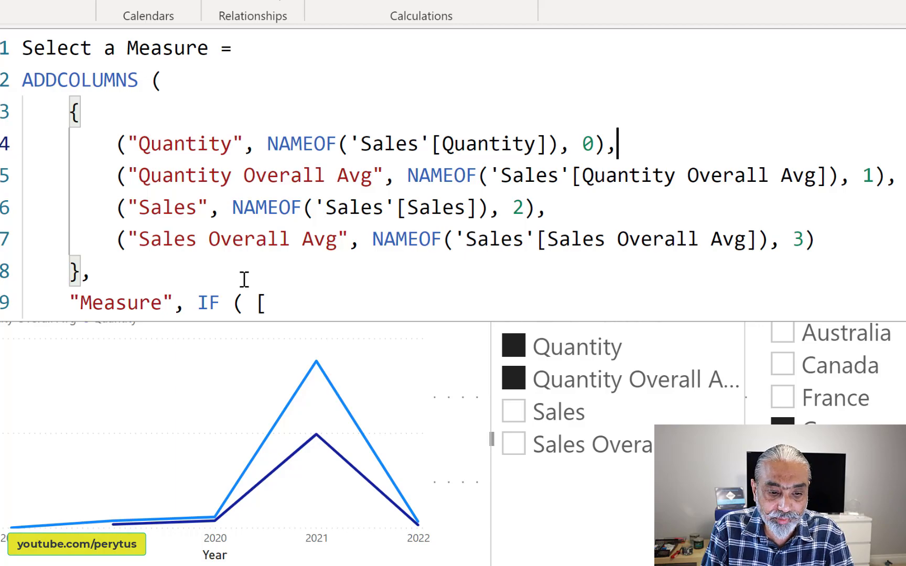
click(286, 298)
text(Value3)
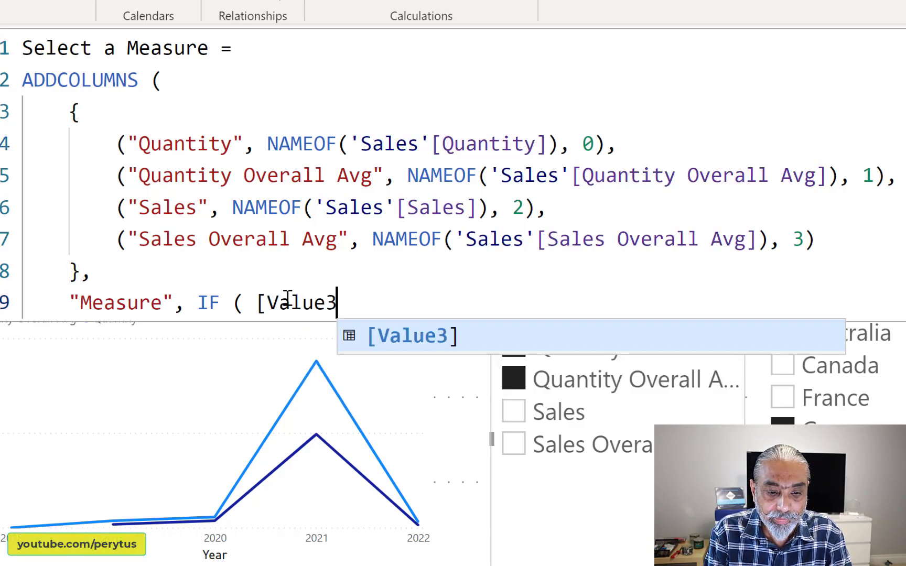
key(Tab)
text(,)
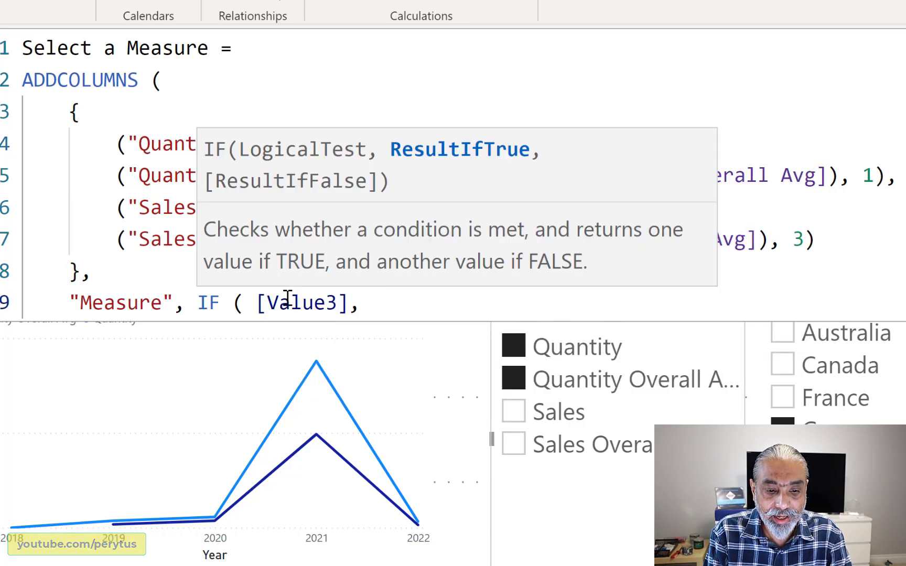
key(BackSpace)
key(BackSpace)
text(IN)
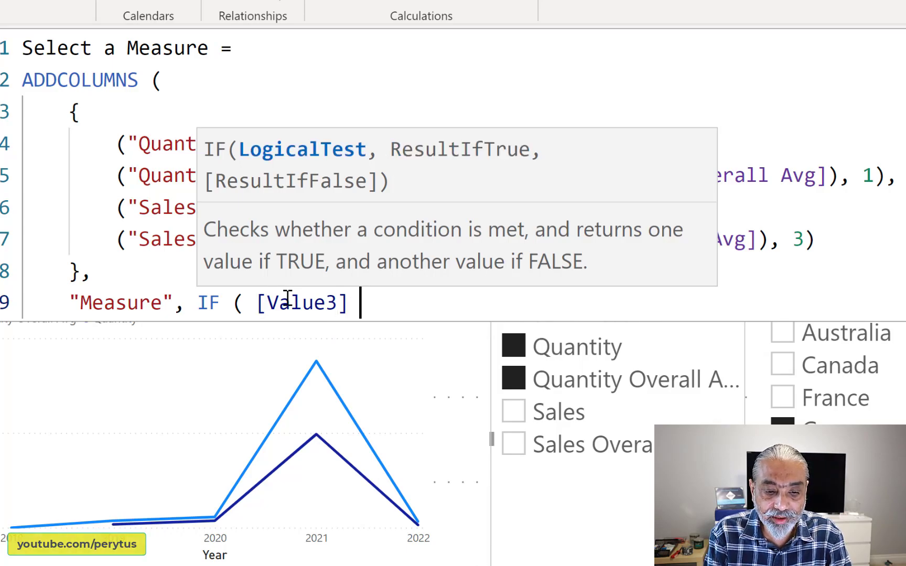
text( { 0,)
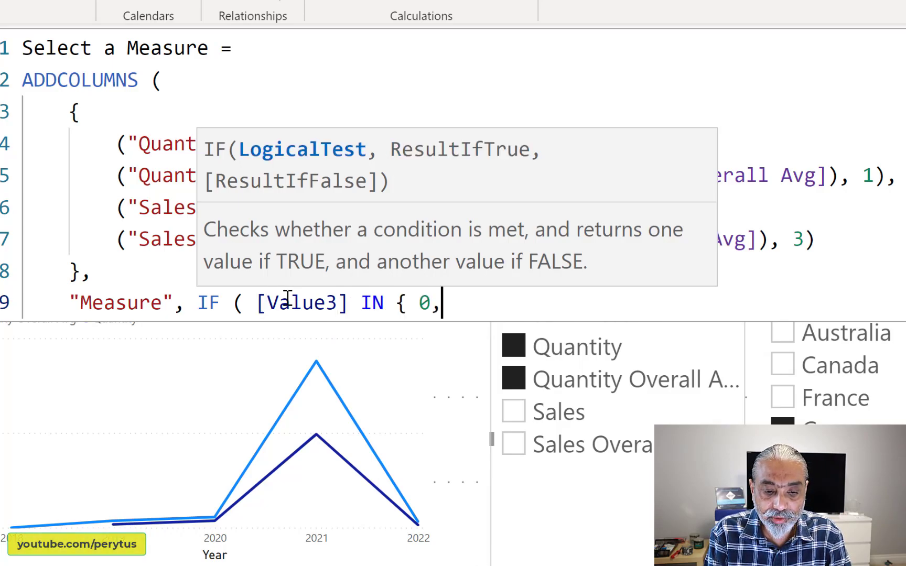
text( 1 },)
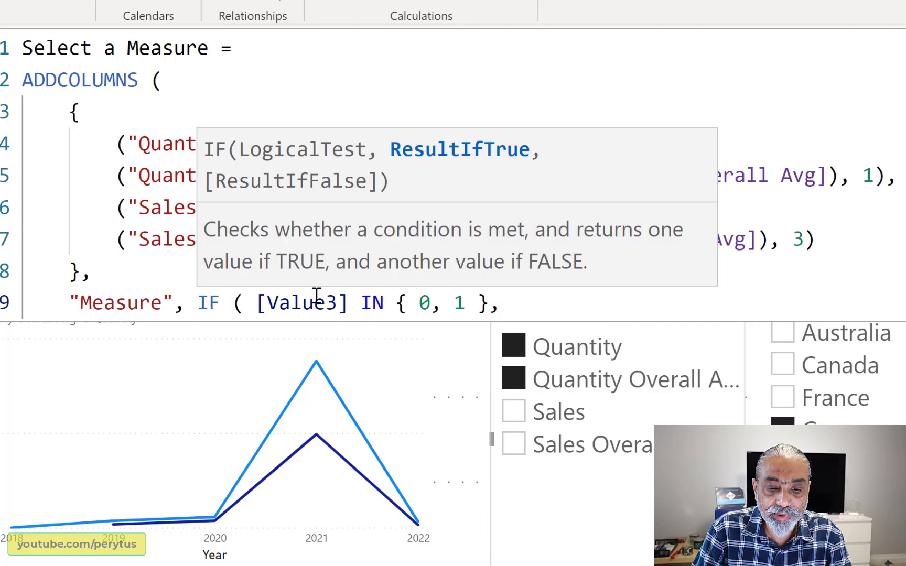
click(756, 209)
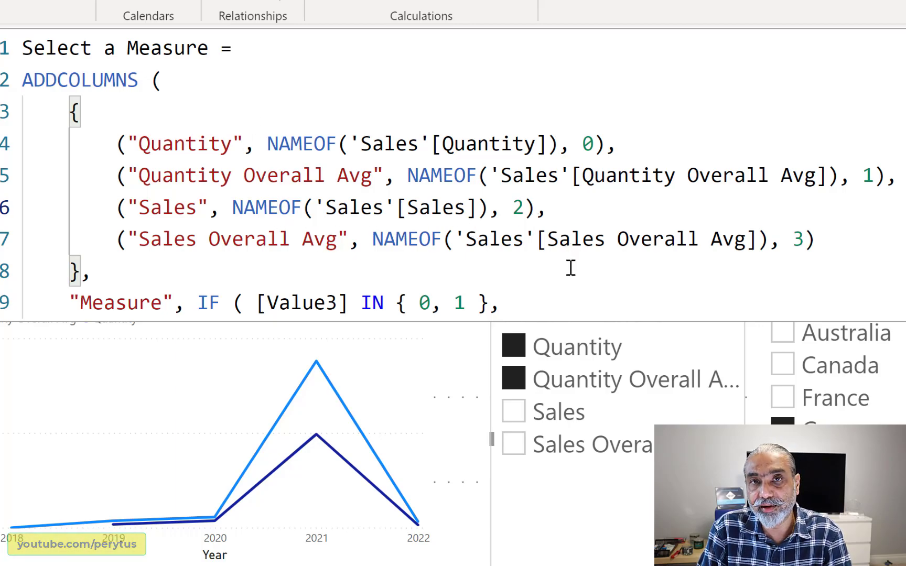
click(560, 295)
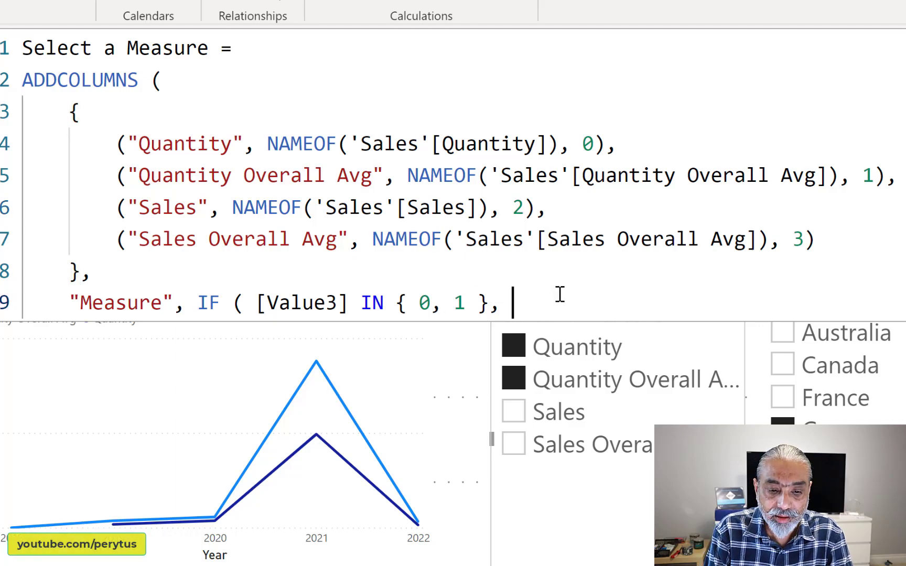
text("Quantity",)
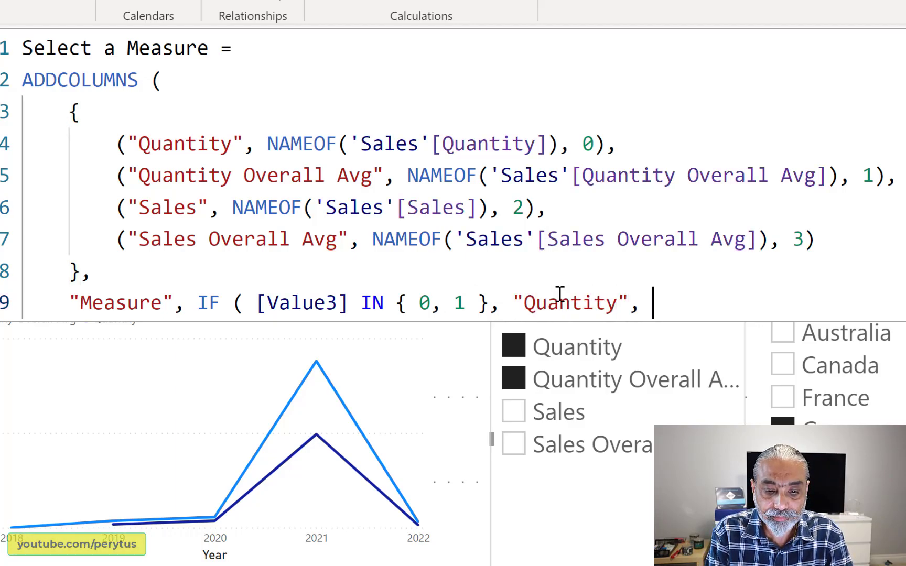
Step: Finish the IF with "Sales", commit the formula, and add Measure to the slicer's Field well
text("Sales")
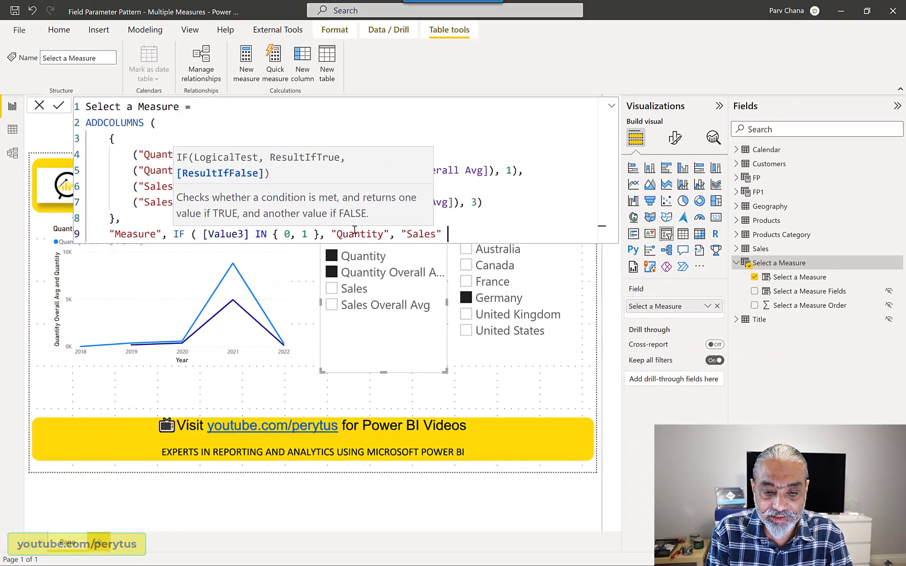
key(Return)
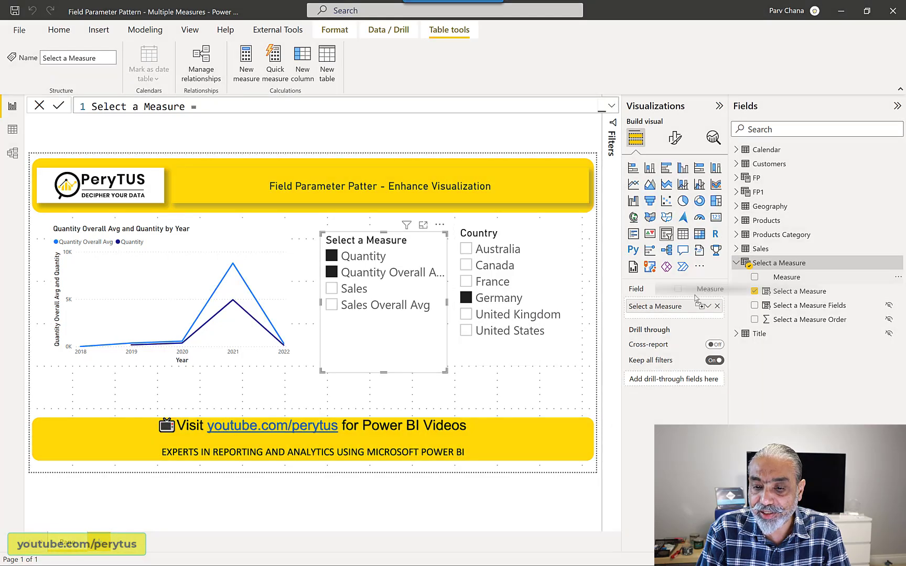
drag(783, 279, 682, 309)
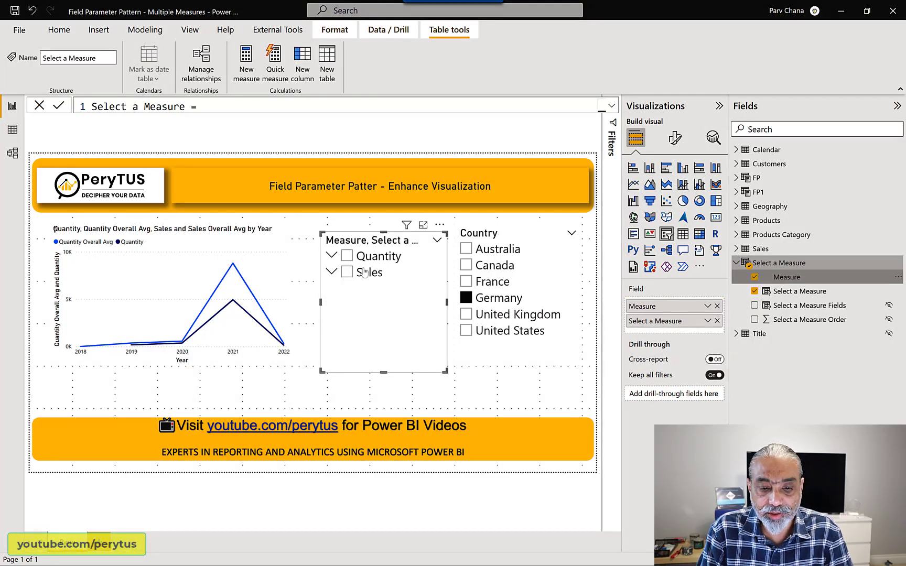
Step: Expand the Quantity and Sales groups and remove Select a Measure from the slicer well
click(333, 256)
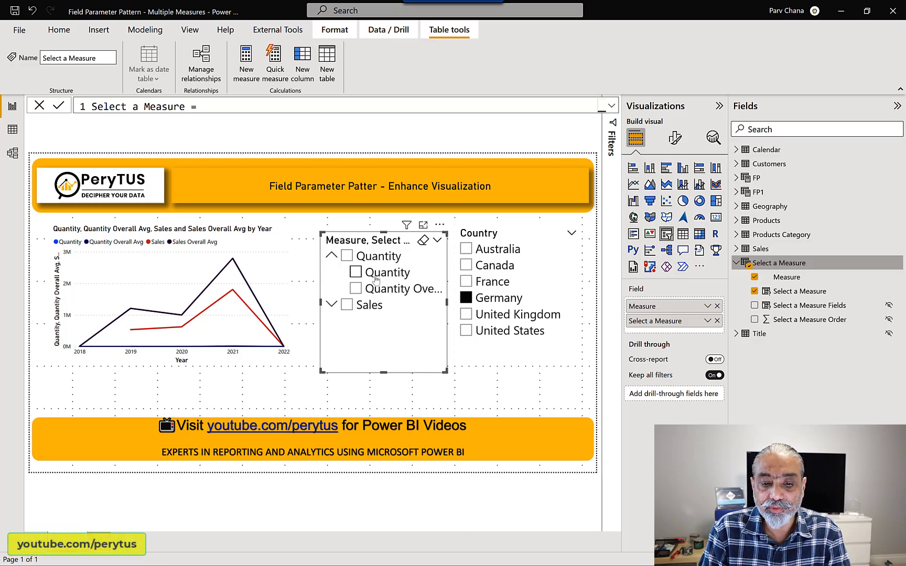
click(331, 305)
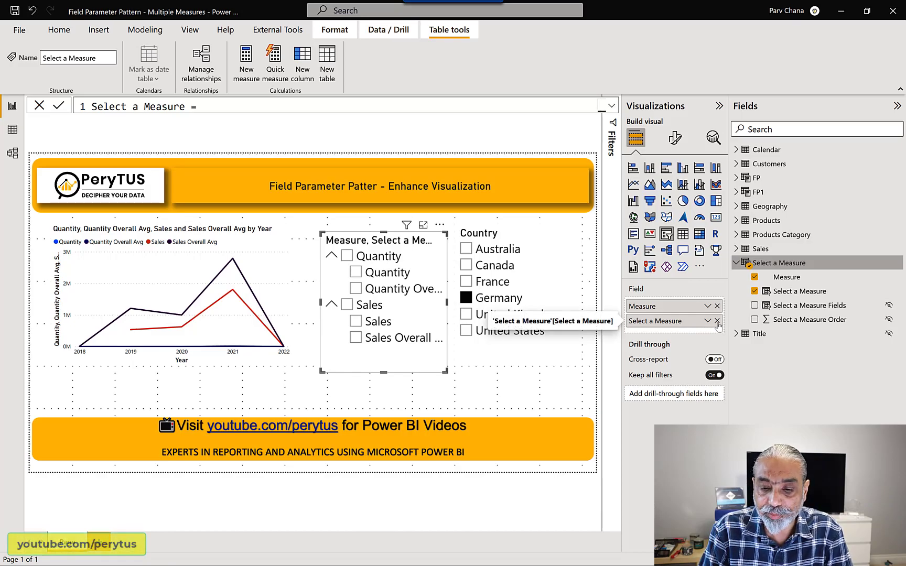
click(717, 321)
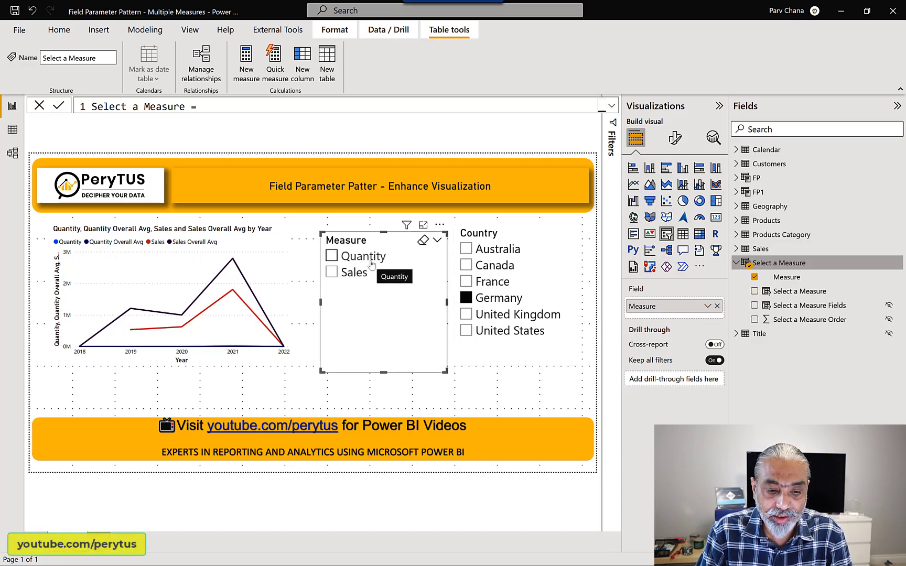
Step: Check the chart's fields, then try Quantity and Sales in the Measure slicer
click(265, 233)
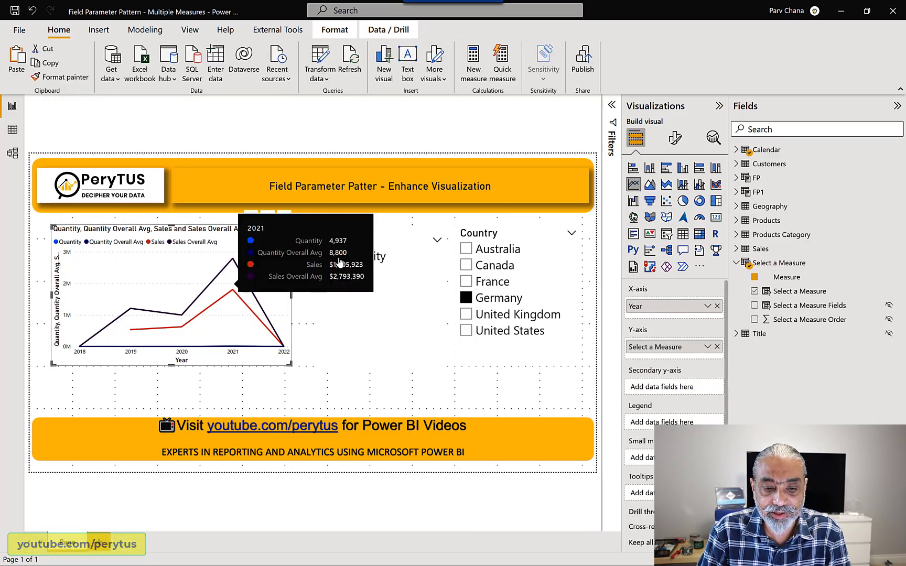
click(339, 261)
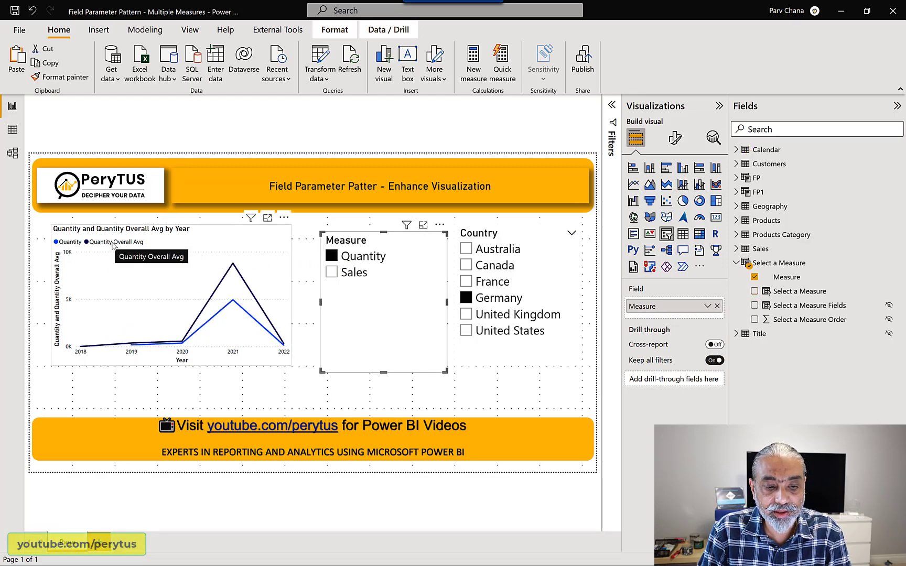
click(347, 271)
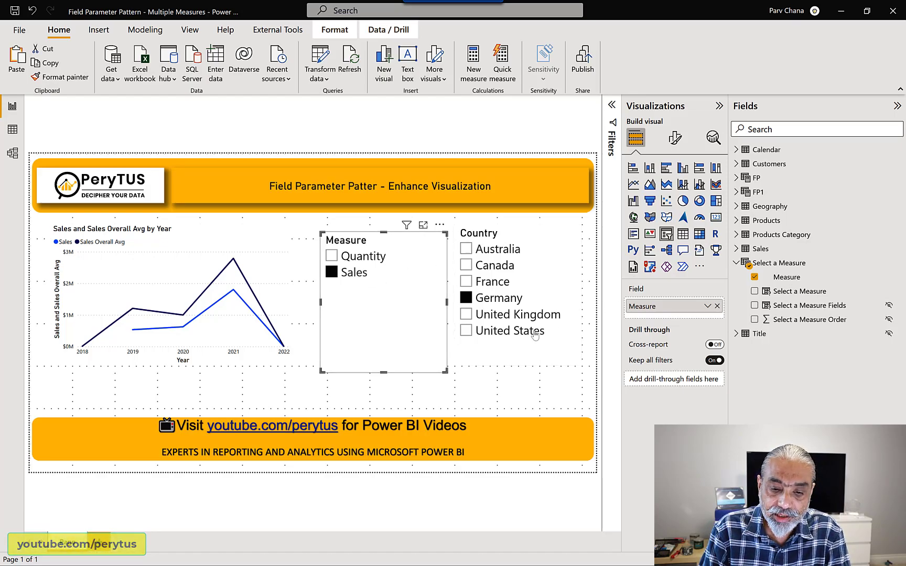
Step: Filter Country to United States, France, then Canada, and switch the Measure slicer back to Quantity
click(516, 332)
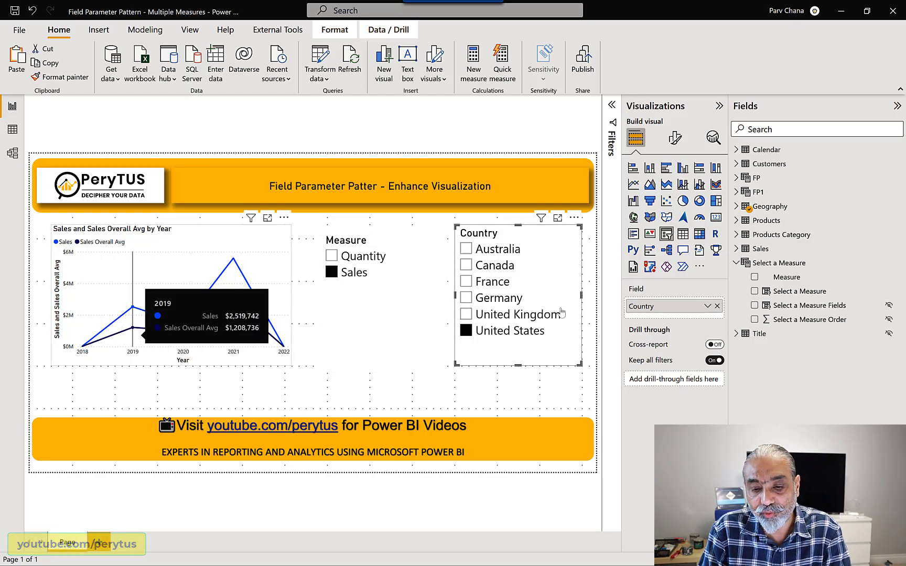
click(492, 282)
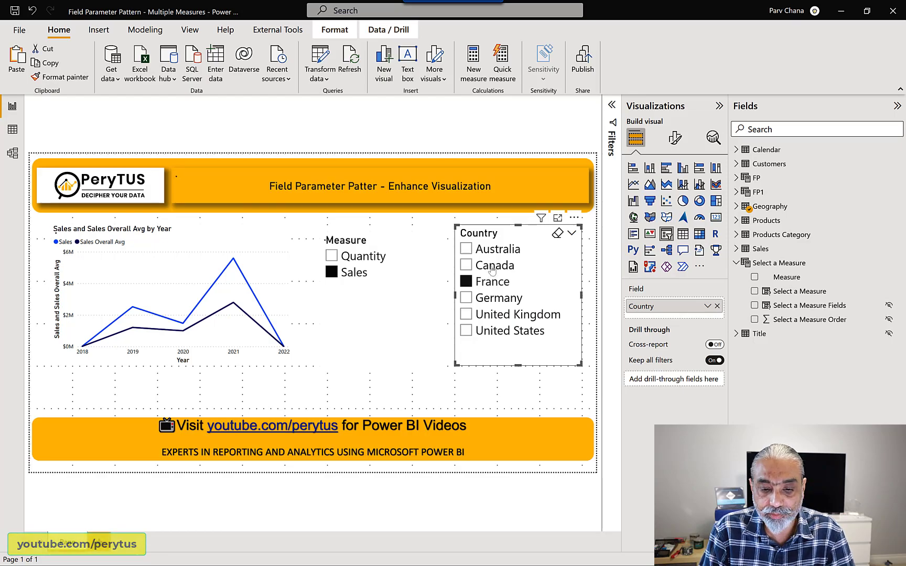
click(493, 267)
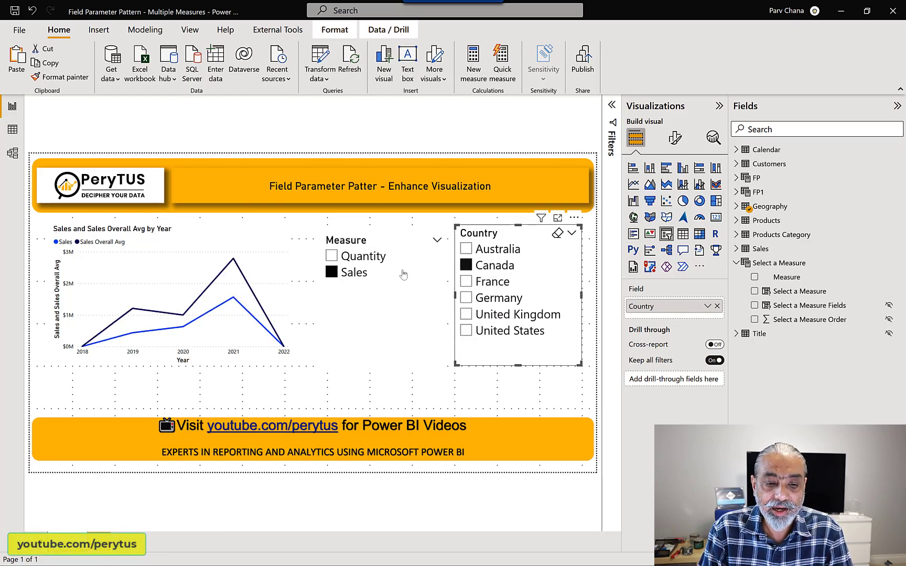
click(346, 273)
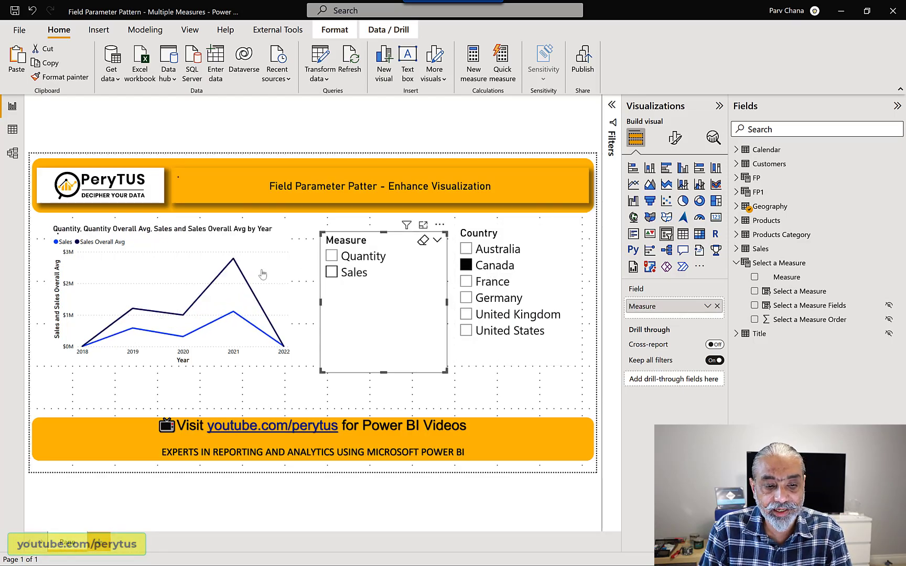
click(350, 262)
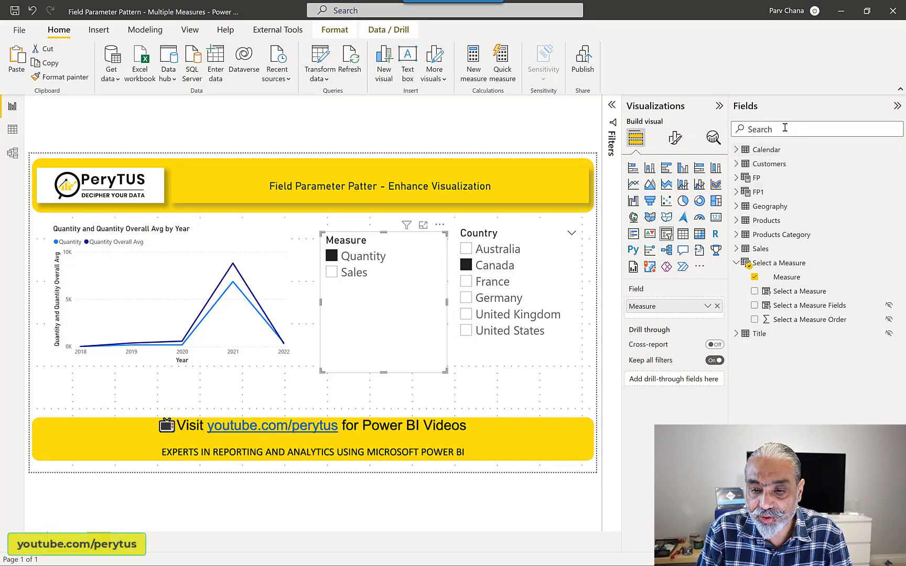
Step: Search the fields for 'avg' and open the full Sales Overall Avg formula
click(785, 128)
text(avg)
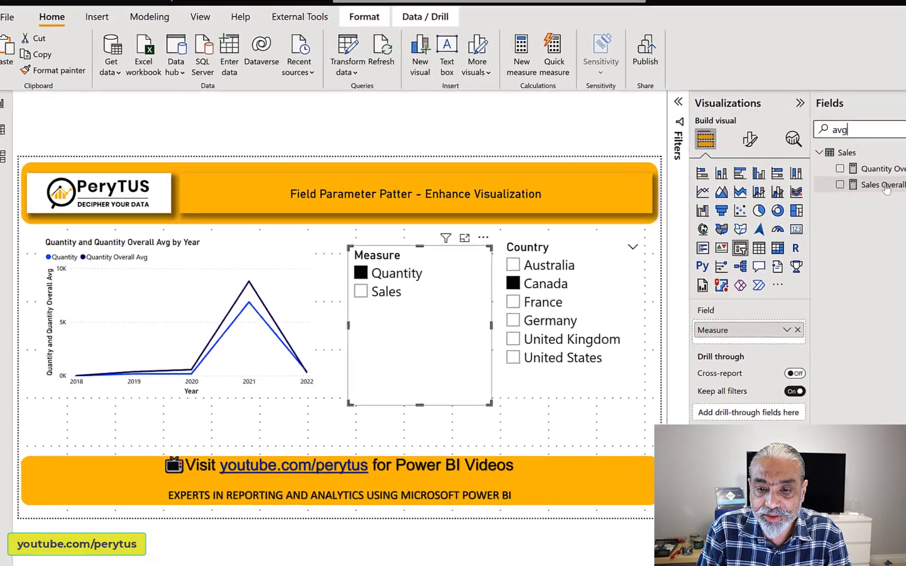
click(796, 179)
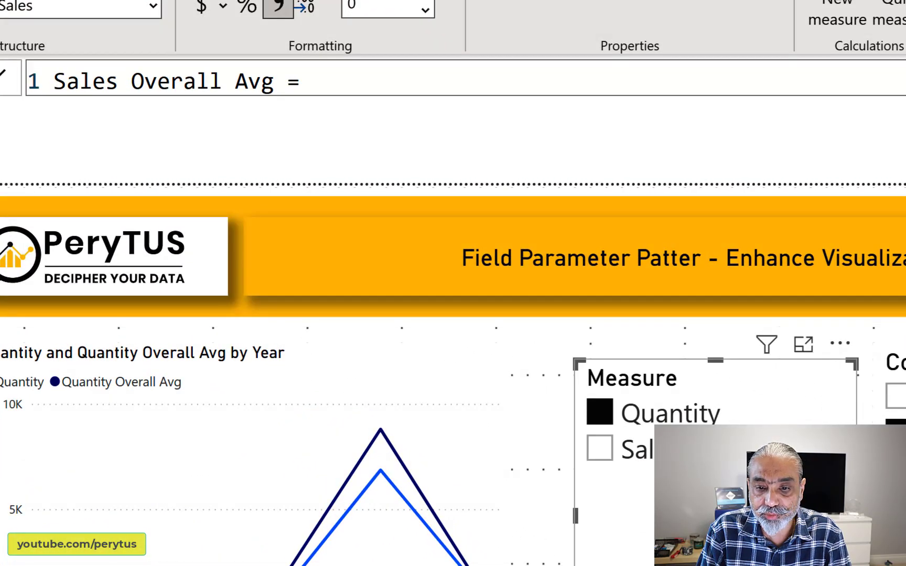
click(618, 81)
scroll(536, 200, up, 1)
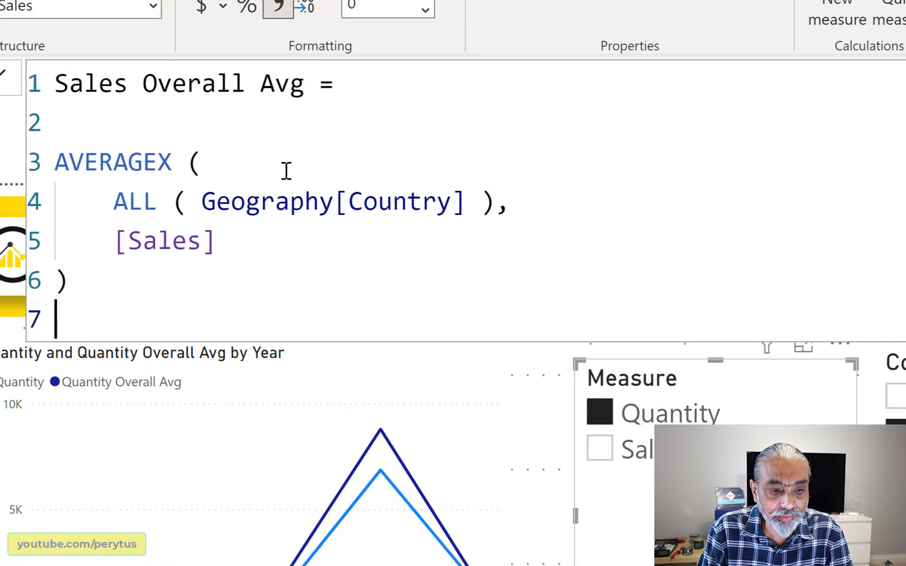
Step: Highlight the ALL(Geography[Country]) and [Sales] arguments of the AVERAGEX formula
click(108, 195)
key(ctrl+shift+Right)
key(ctrl+shift+Right)
key(ctrl+shift+Right)
key(ctrl+shift+Right)
key(ctrl+shift+Right)
key(ctrl+shift+Right)
key(ctrl+shift+Right)
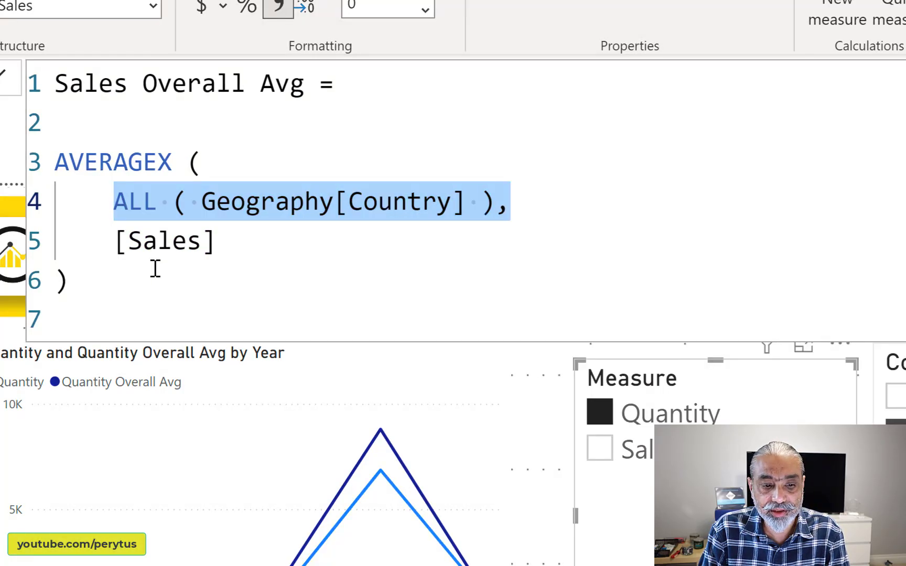
drag(102, 241, 158, 240)
key(shift+End)
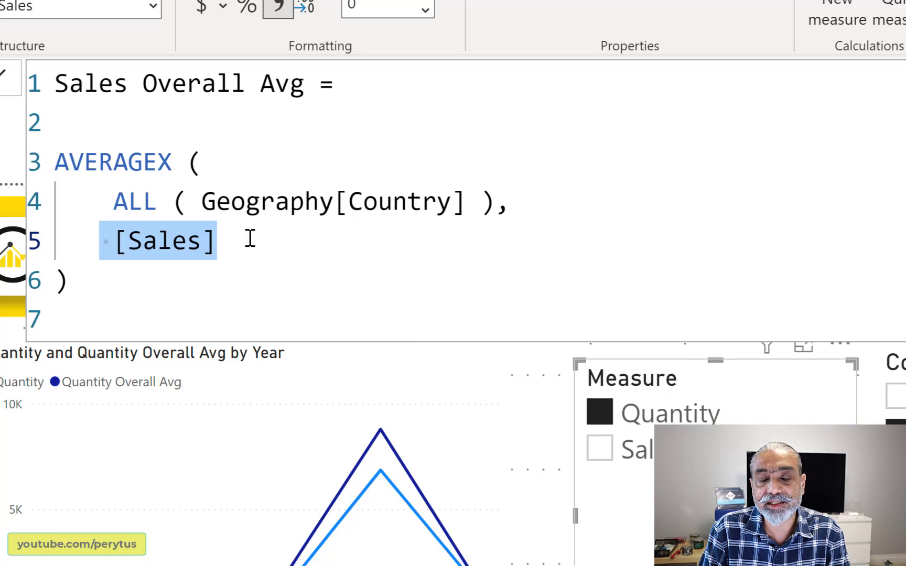